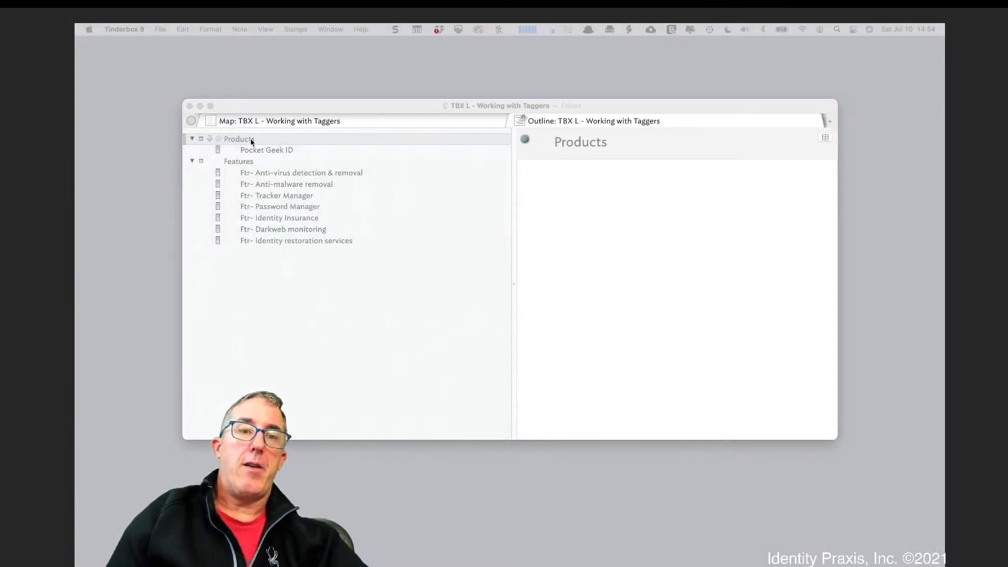
- Create an untitled link from the Ftr- Tracker Manager note to the Pocket Geek ID note
{"action": "left_click", "coordinate": [282, 150]}
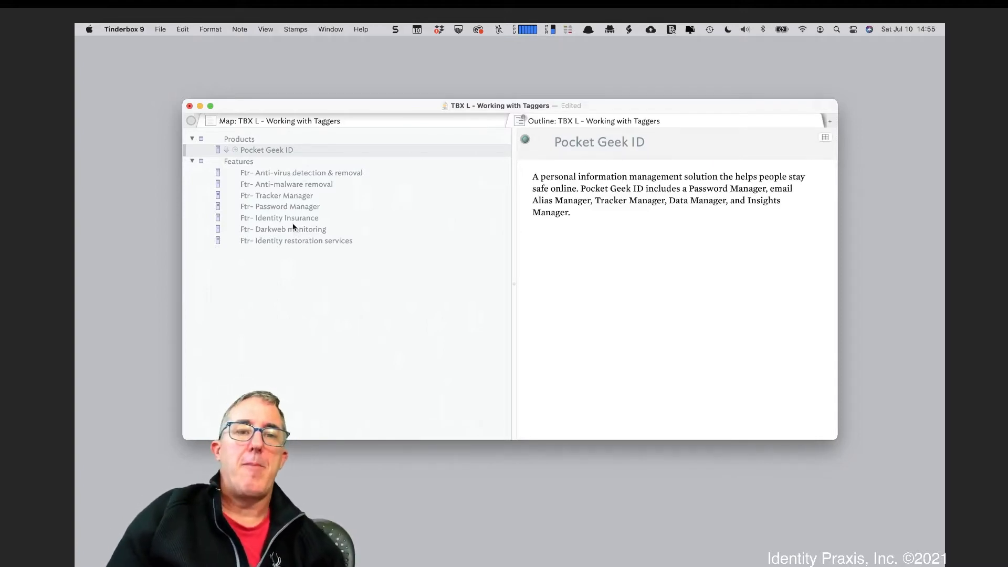
{"action": "left_click", "coordinate": [290, 200]}
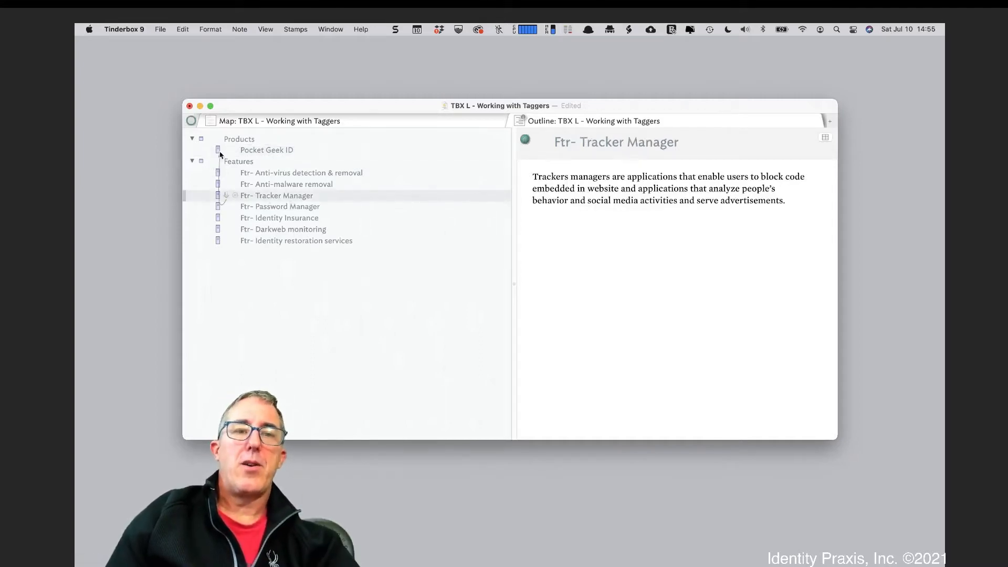
{"action": "left_click_drag", "start_coordinate": [223, 154], "coordinate": [224, 153]}
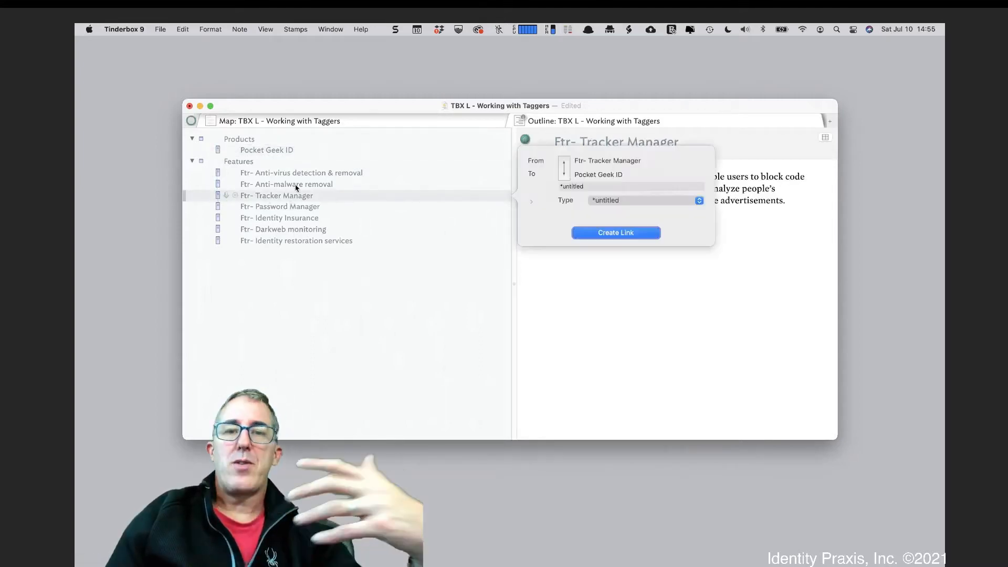
{"action": "left_click", "coordinate": [616, 233]}
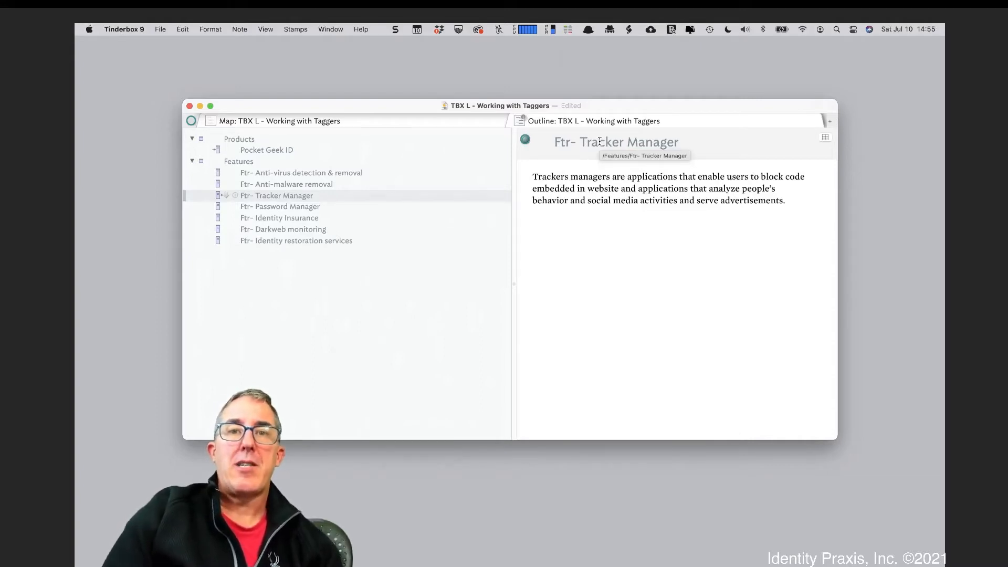
- Add the built-in Hints to the document and expand the Hints and Taggers containers in the outline
{"action": "left_click", "coordinate": [160, 29]}
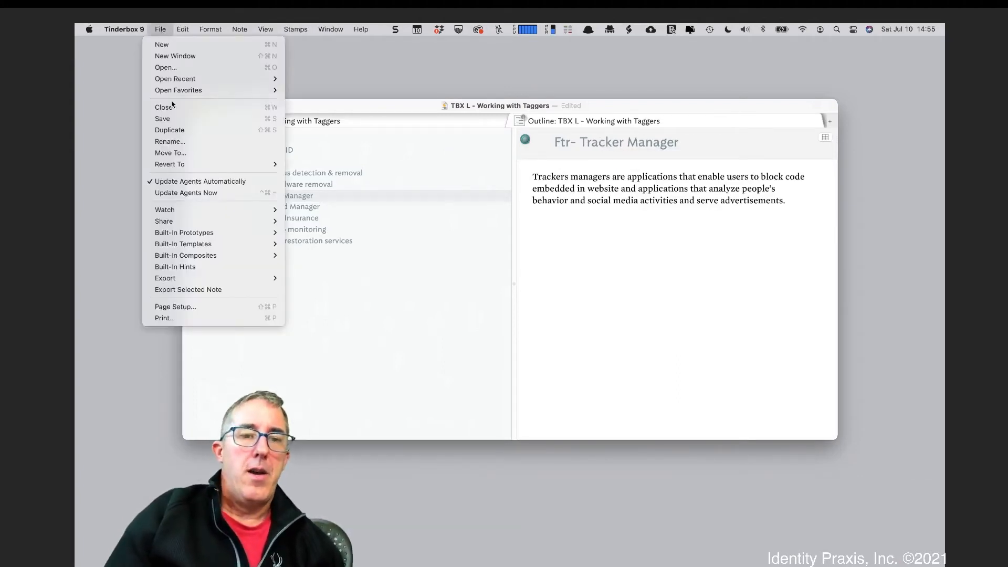
{"action": "left_click", "coordinate": [200, 267]}
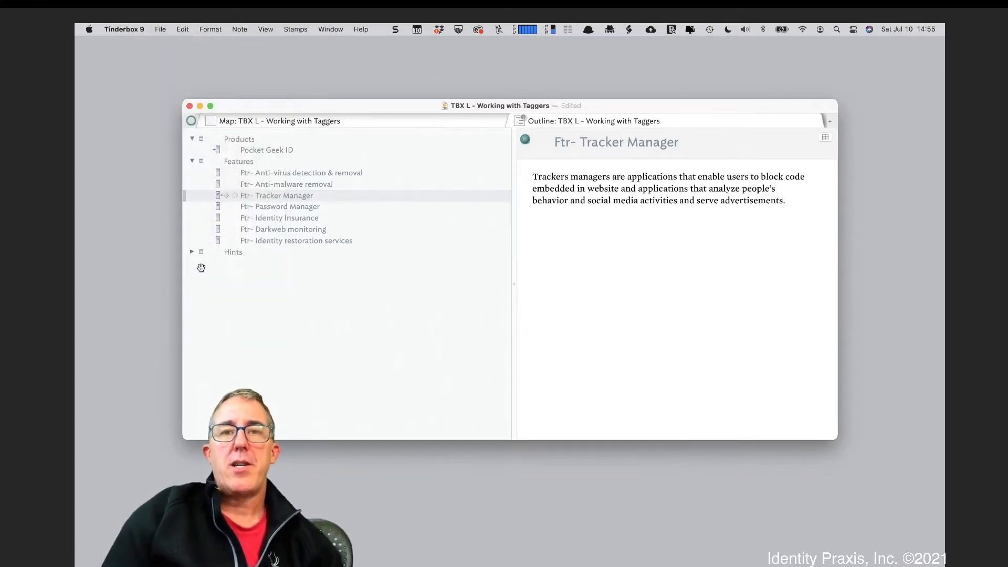
{"action": "left_click", "coordinate": [192, 253]}
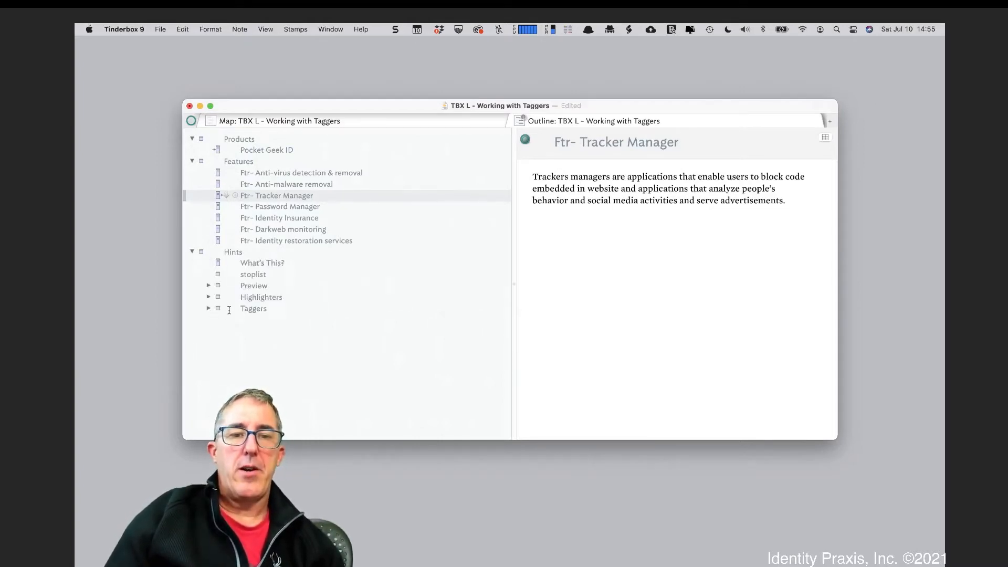
{"action": "left_click", "coordinate": [208, 308]}
- Look through the Taggers container and its NLPlaces, NLNames, NLOrganizations and NLTags notes
{"action": "left_click", "coordinate": [263, 319]}
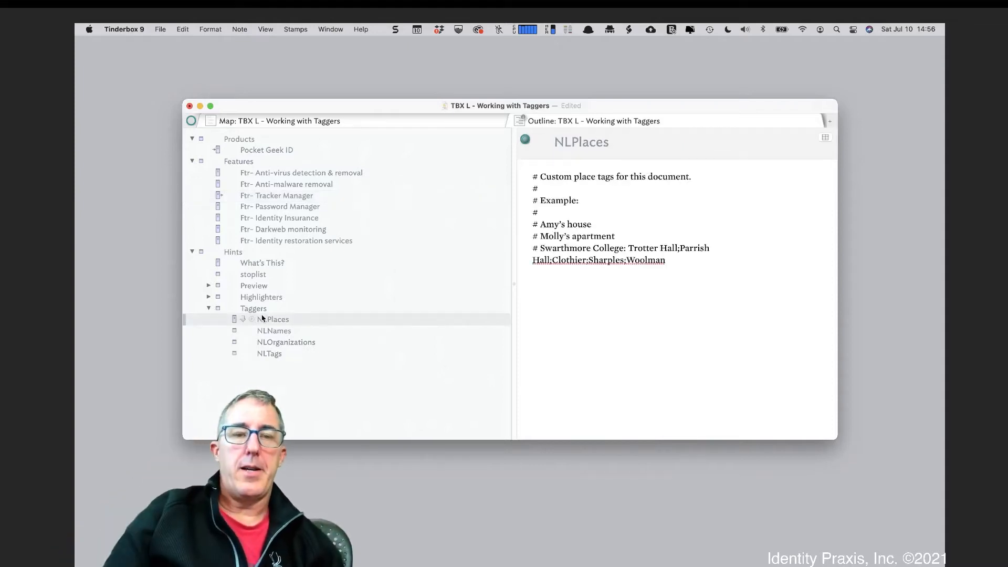
{"action": "left_click", "coordinate": [254, 309]}
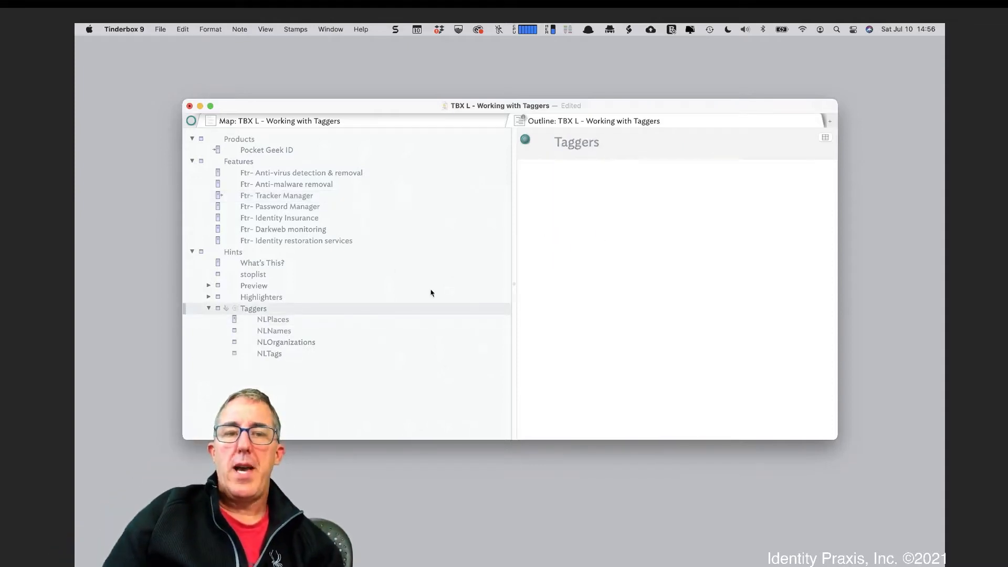
{"action": "left_click", "coordinate": [301, 318]}
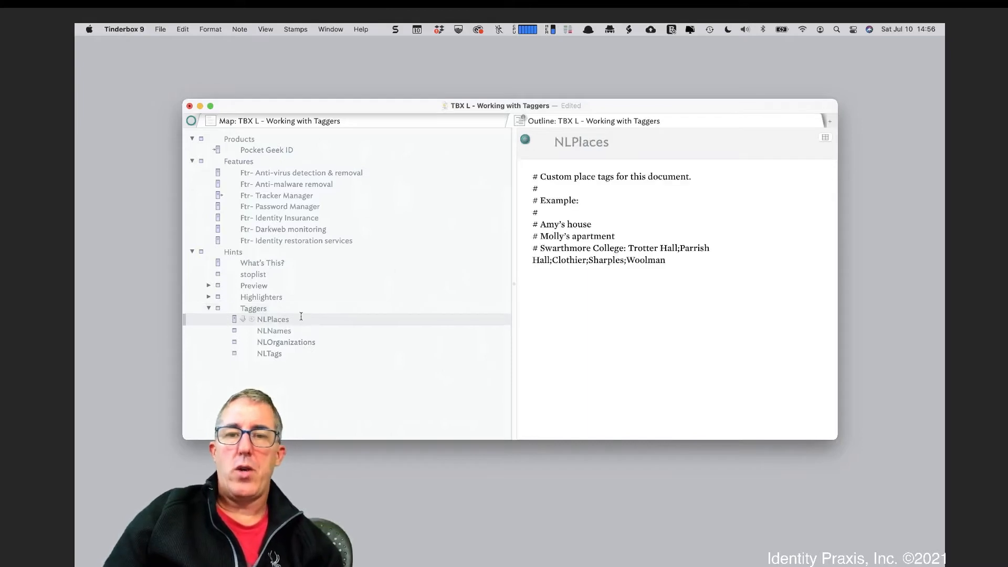
{"action": "key", "text": "Down"}
{"action": "key", "text": "Down"}
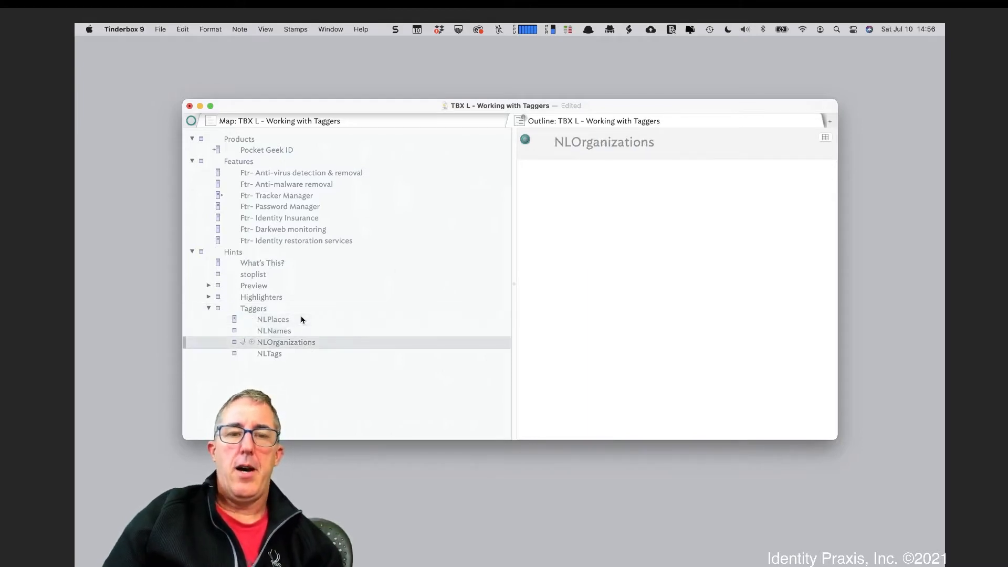
{"action": "key", "text": "Down"}
{"action": "key", "text": "Up"}
{"action": "key", "text": "Up"}
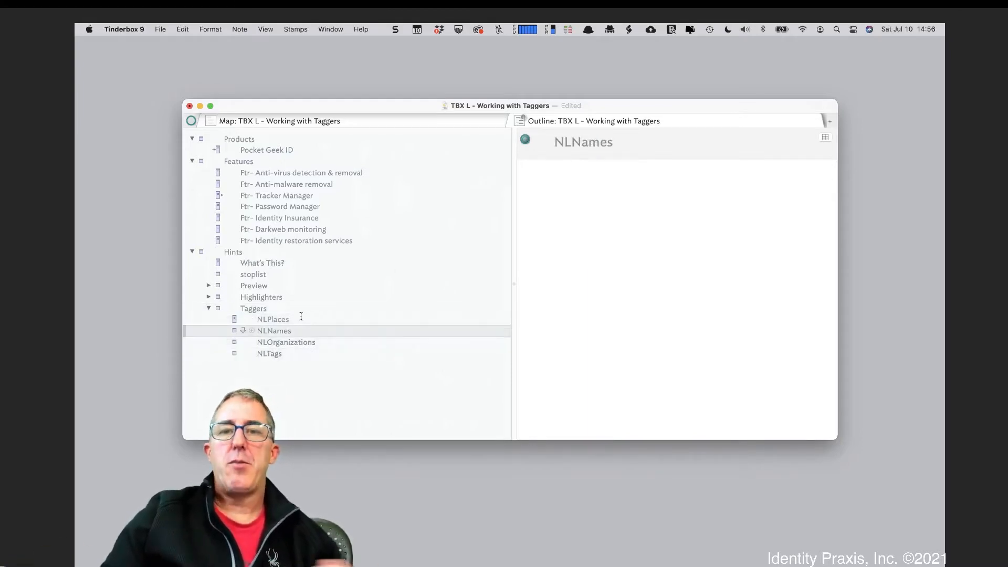
{"action": "left_click", "coordinate": [302, 319]}
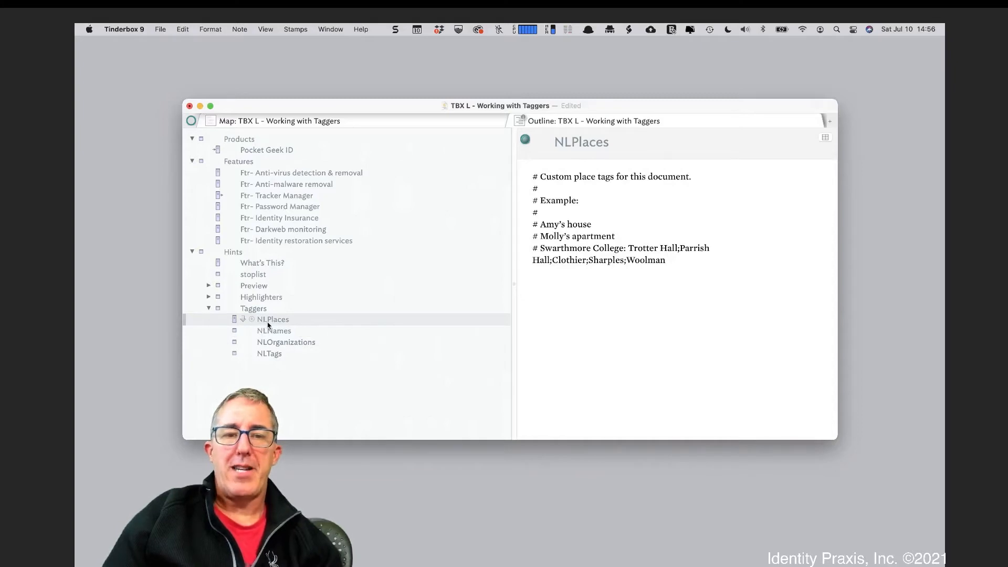
{"action": "left_click", "coordinate": [273, 357]}
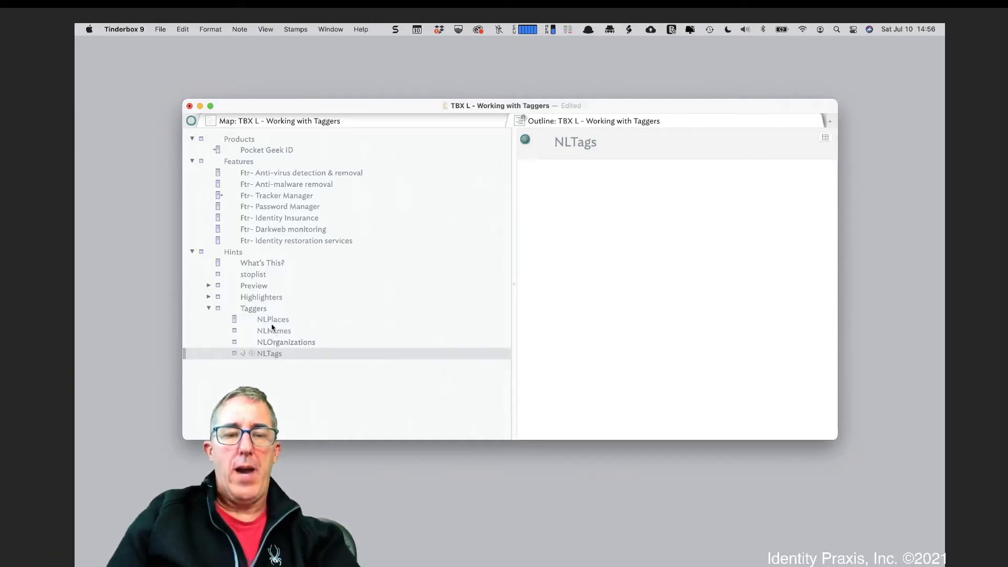
- Show the document's system attributes in the Document Inspector
{"action": "key", "text": "super+1"}
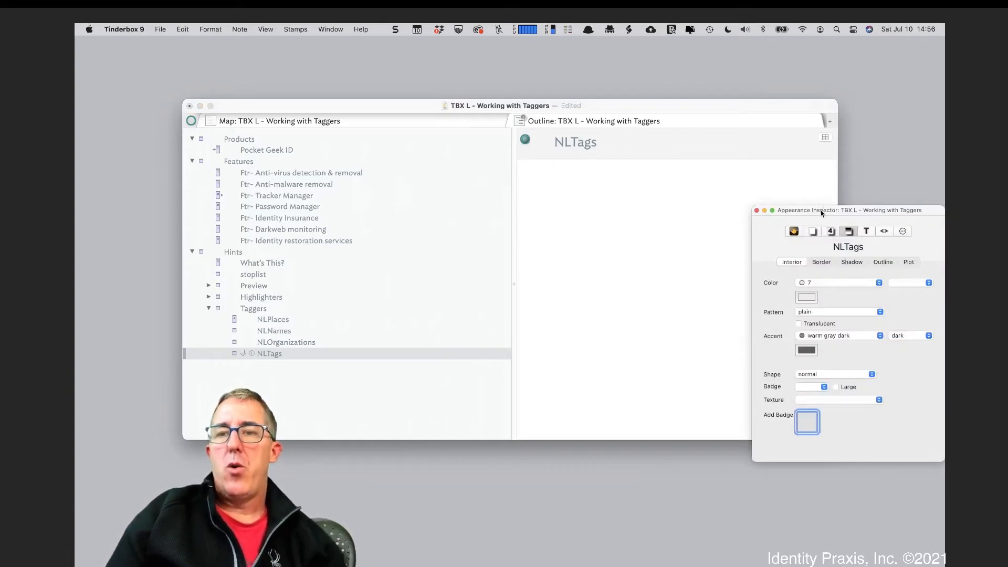
{"action": "left_click_drag", "start_coordinate": [823, 213], "coordinate": [740, 192]}
{"action": "left_click", "coordinate": [749, 211]}
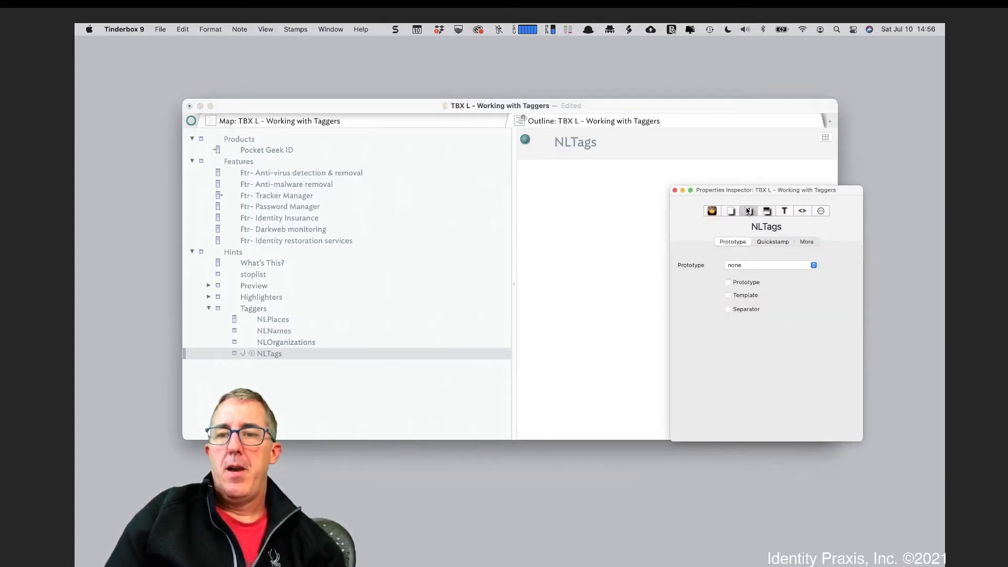
{"action": "left_click", "coordinate": [732, 211]}
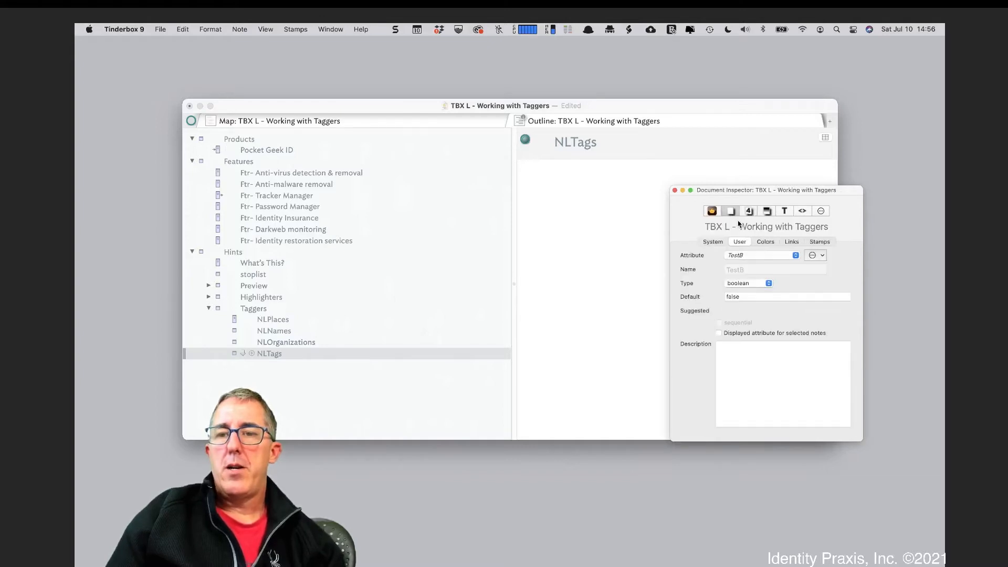
{"action": "left_click", "coordinate": [715, 242]}
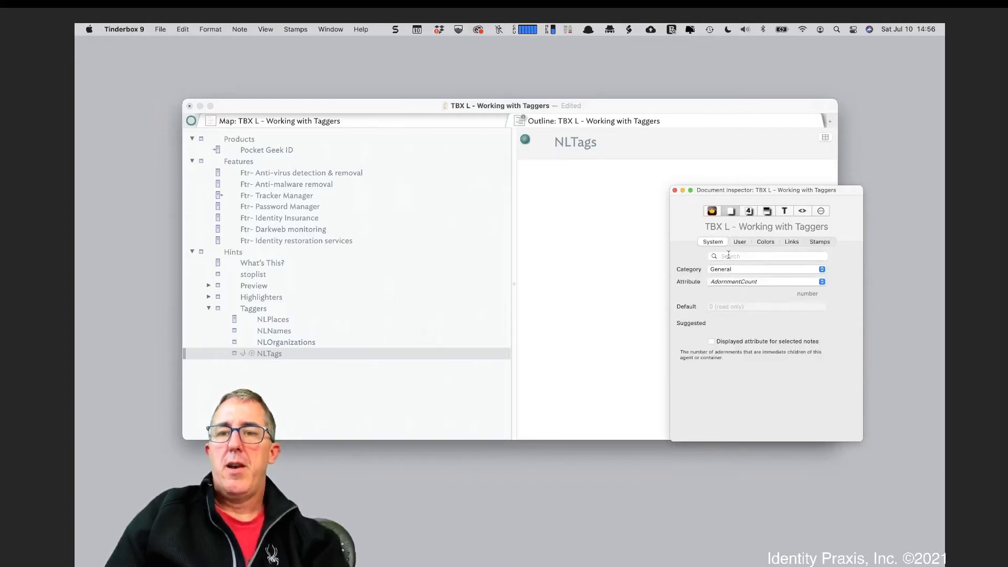
- Search the system attributes for "NL", then close the inspector
{"action": "left_click", "coordinate": [729, 255]}
{"action": "type", "text": "NK"}
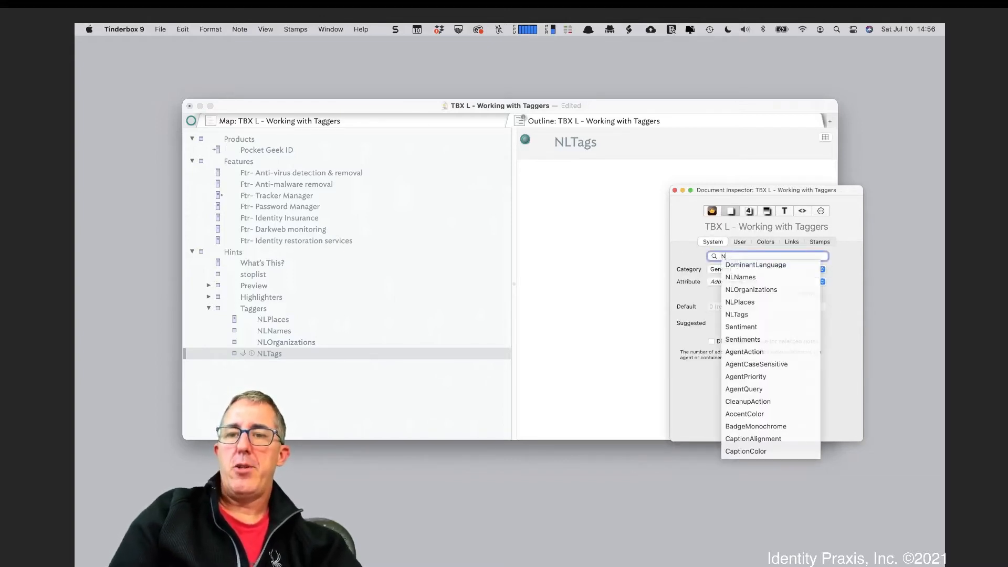
{"action": "key", "text": "BackSpace"}
{"action": "key", "text": "BackSpace"}
{"action": "type", "text": "NL"}
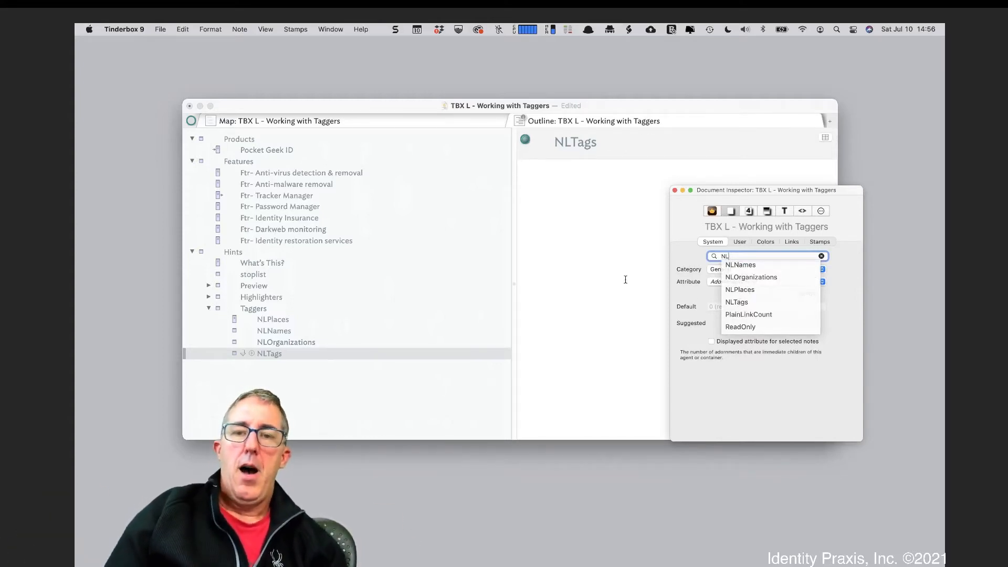
{"action": "left_click", "coordinate": [604, 279]}
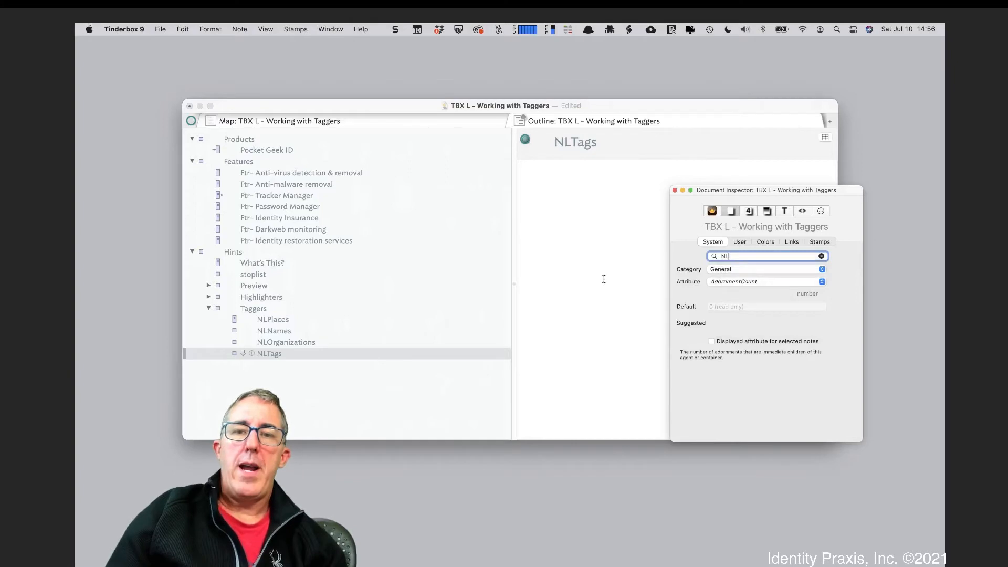
{"action": "left_click", "coordinate": [648, 200]}
{"action": "left_click", "coordinate": [674, 192]}
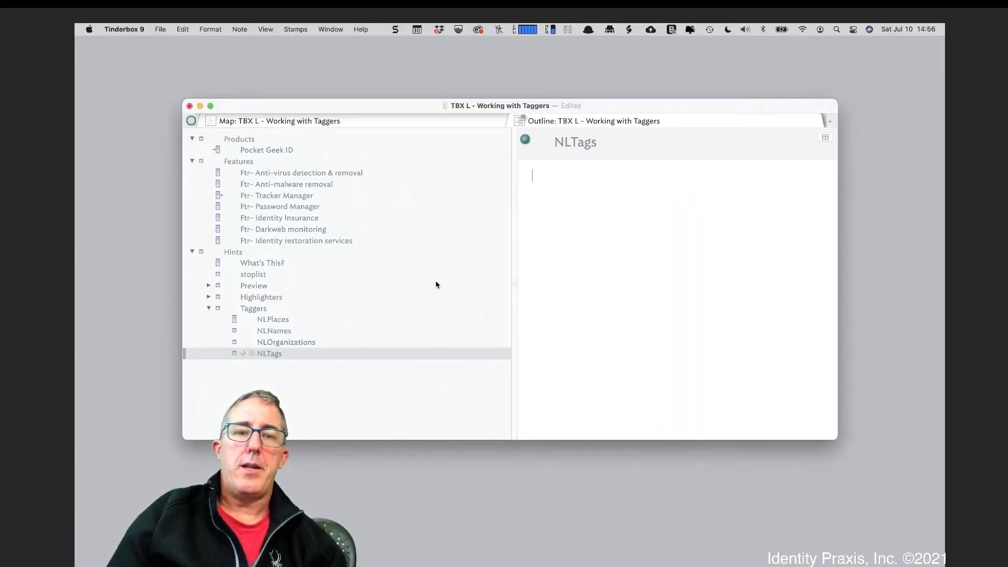
- In the NLPlaces note, uncomment the Swarthmore College line and separate it from the comments above with two blank lines
{"action": "left_click", "coordinate": [289, 324]}
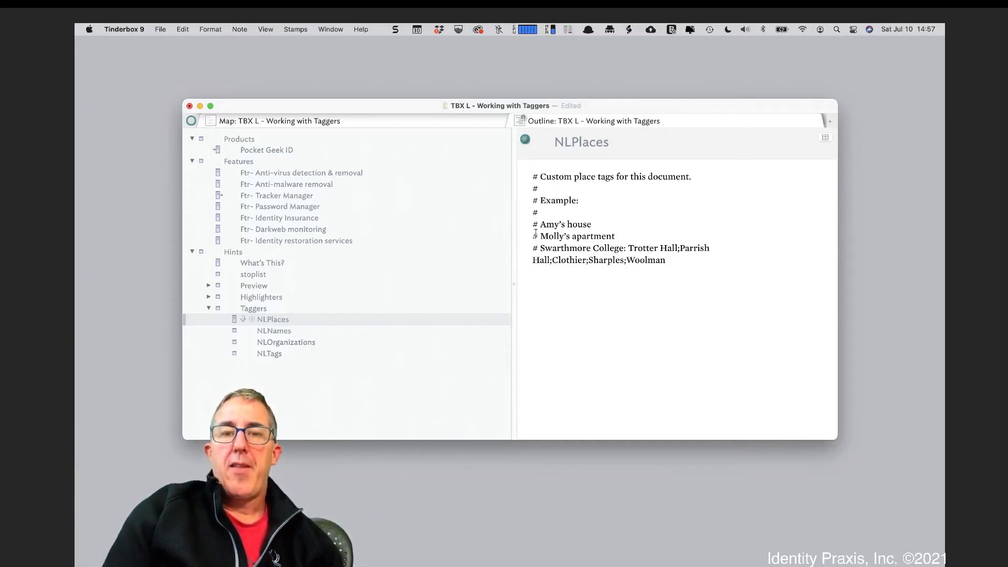
{"action": "left_click_drag", "start_coordinate": [540, 243], "coordinate": [530, 245]}
{"action": "key", "text": "BackSpace"}
{"action": "key", "text": "Return"}
{"action": "key", "text": "Return"}
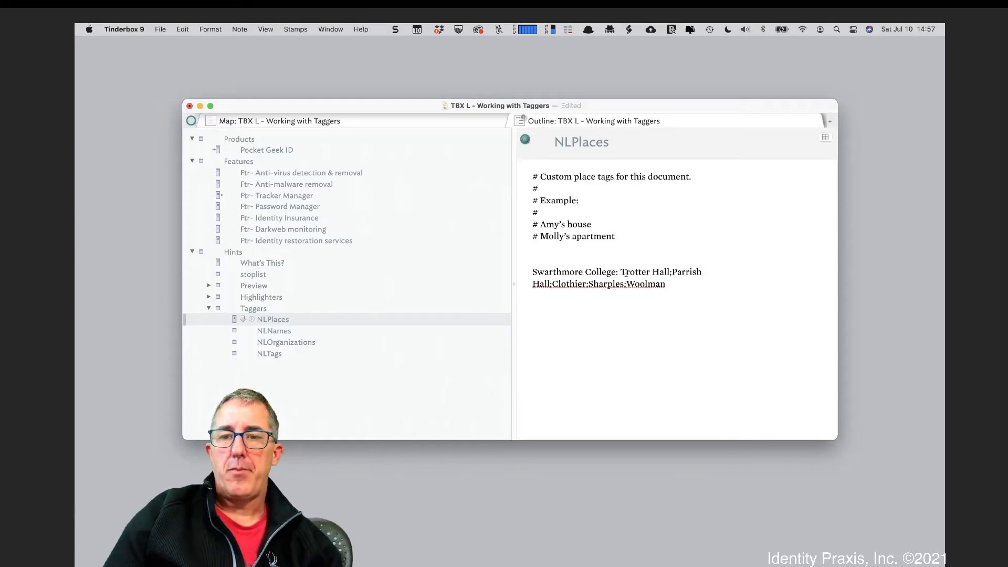
- Examine the Swarthmore College entry in NLPlaces, comparing its semicolon-separated place terms with the tag name before the colon
{"action": "left_click_drag", "start_coordinate": [620, 271], "coordinate": [674, 284]}
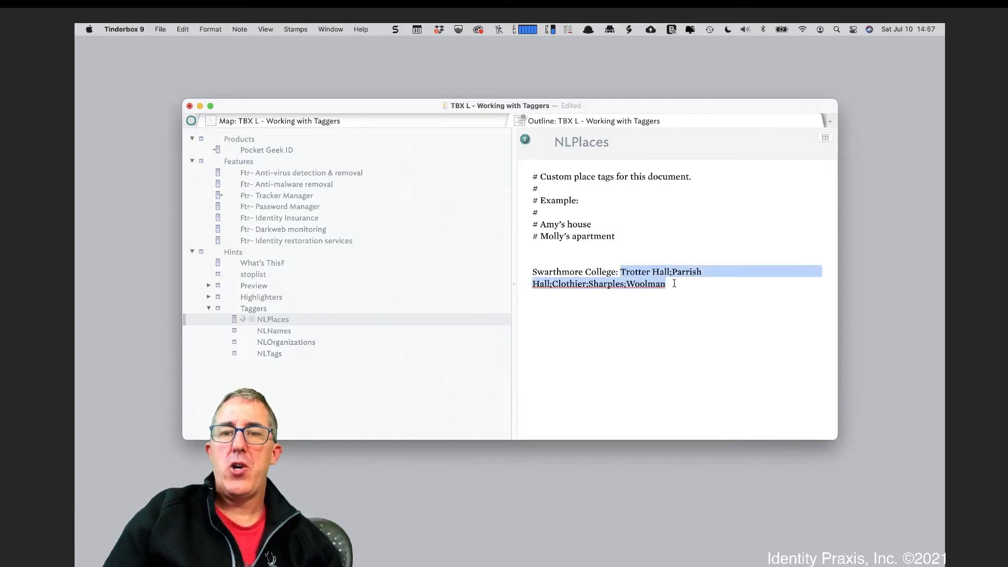
{"action": "left_click", "coordinate": [644, 272]}
{"action": "left_click_drag", "start_coordinate": [627, 272], "coordinate": [657, 272]}
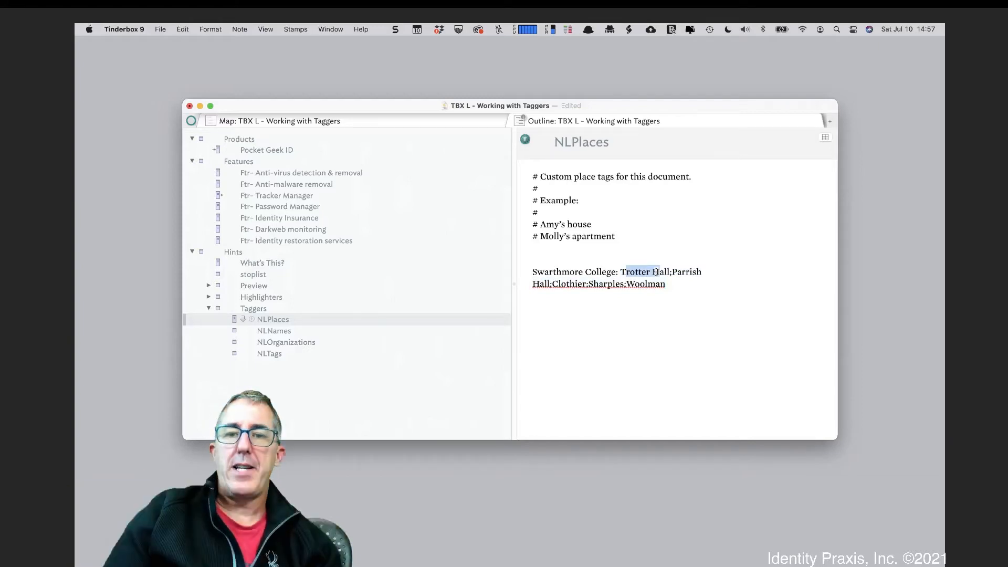
{"action": "left_click", "coordinate": [621, 272]}
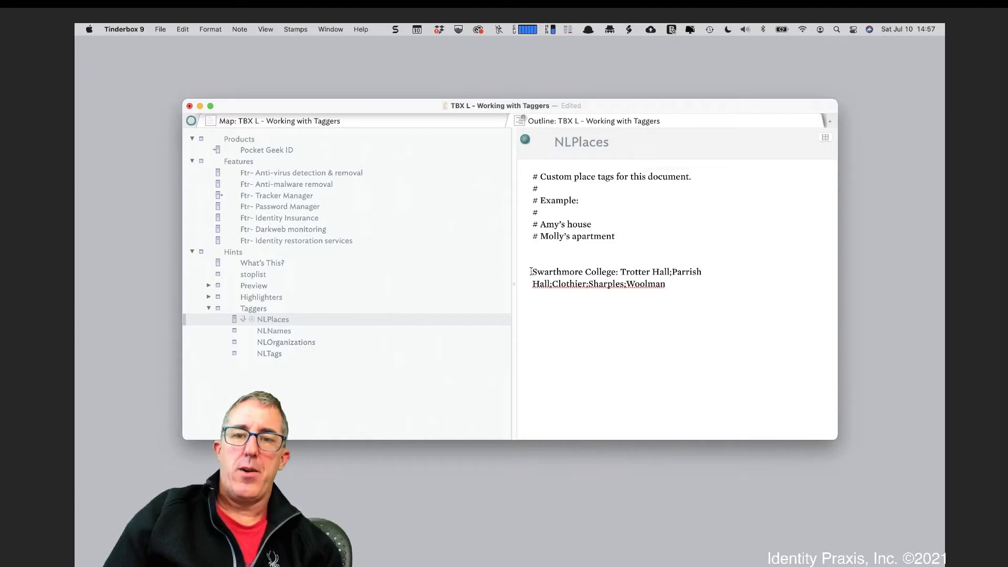
{"action": "left_click_drag", "start_coordinate": [531, 272], "coordinate": [616, 272]}
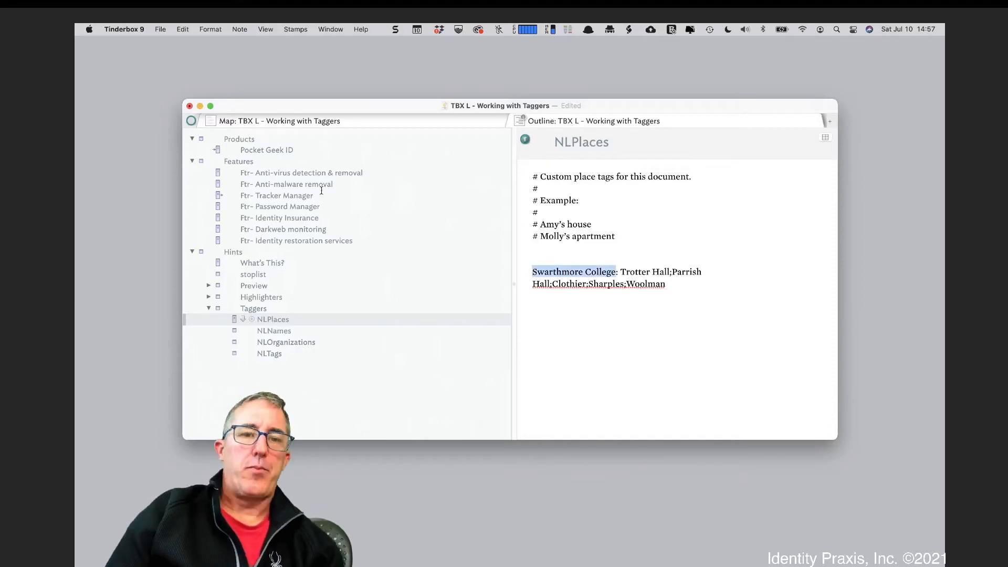
- Collapse the Products and Features containers and add a note named "New note" directly after Features
{"action": "left_click", "coordinate": [193, 139]}
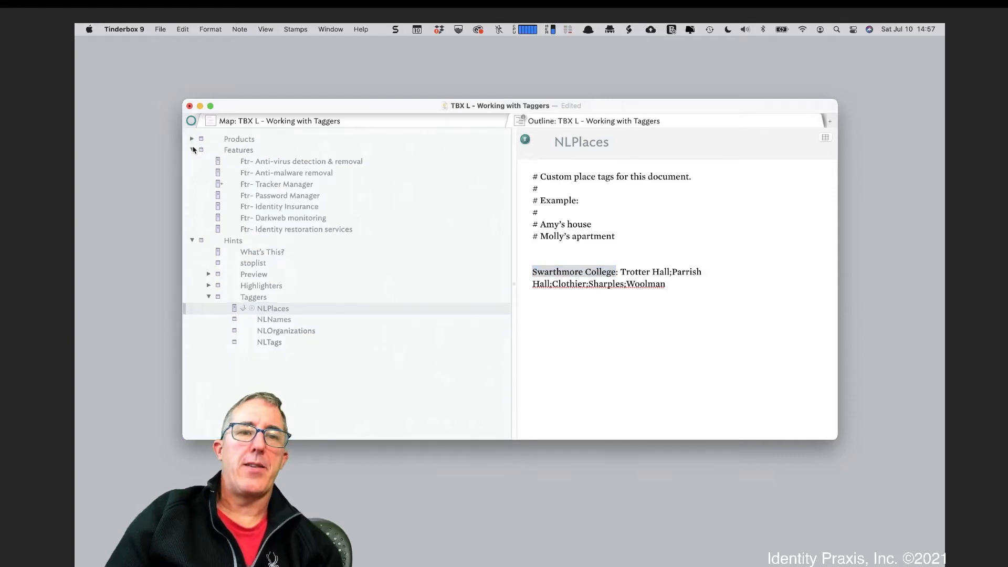
{"action": "left_click", "coordinate": [193, 150]}
{"action": "left_click", "coordinate": [234, 140]}
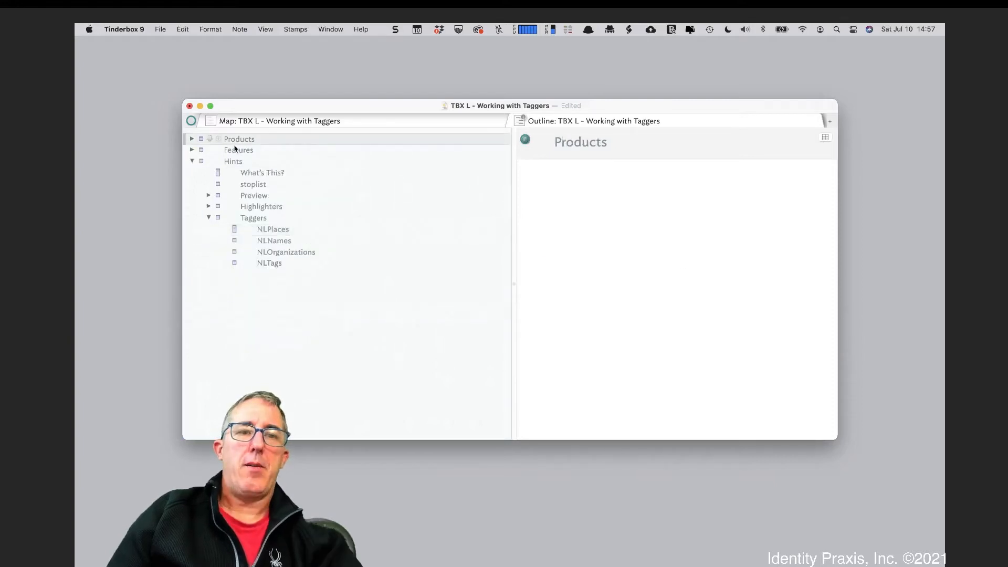
{"action": "left_click", "coordinate": [235, 150]}
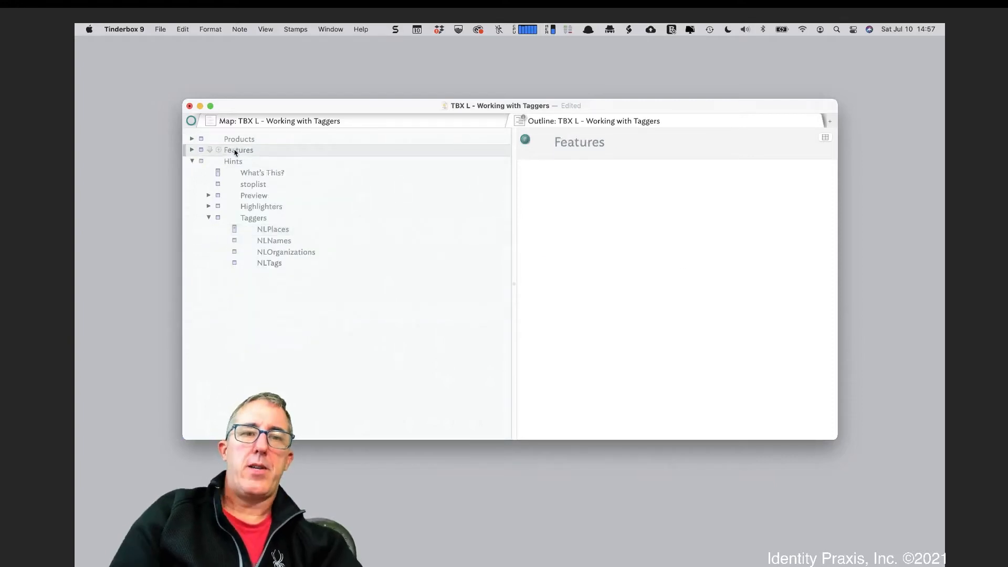
{"action": "key", "text": "Return"}
{"action": "type", "text": "New note"}
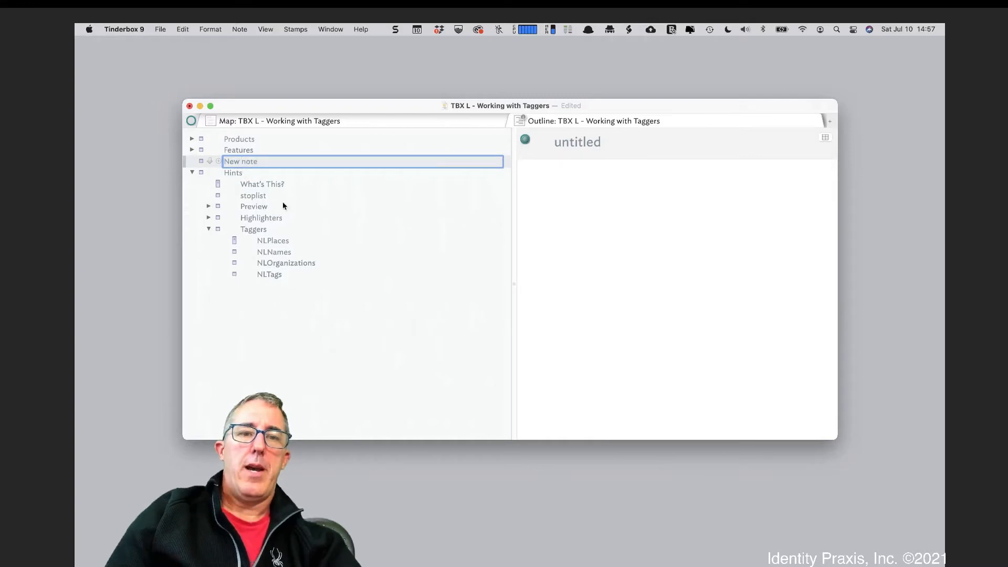
- Copy "Trotter Hall" from the Swarthmore College entry in NLPlaces and paste it into the text of New note
{"action": "left_click", "coordinate": [286, 241]}
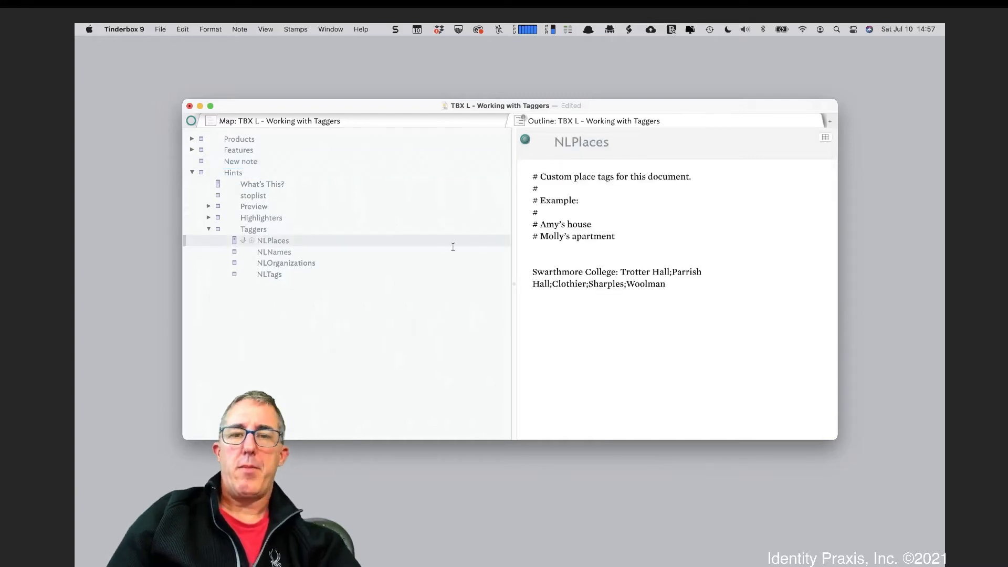
{"action": "left_click_drag", "start_coordinate": [621, 271], "coordinate": [670, 272]}
{"action": "key", "text": "super+c"}
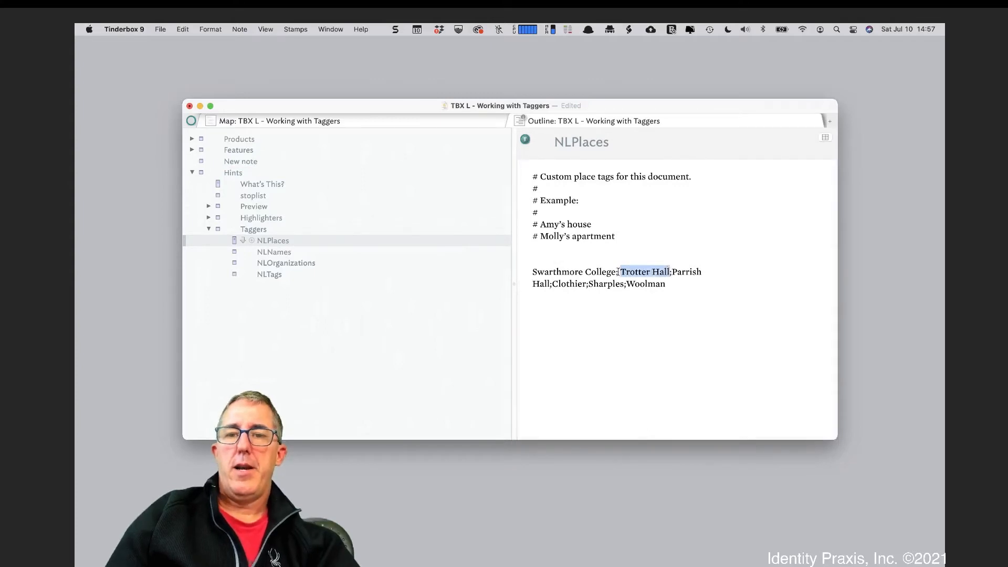
{"action": "left_click", "coordinate": [284, 163]}
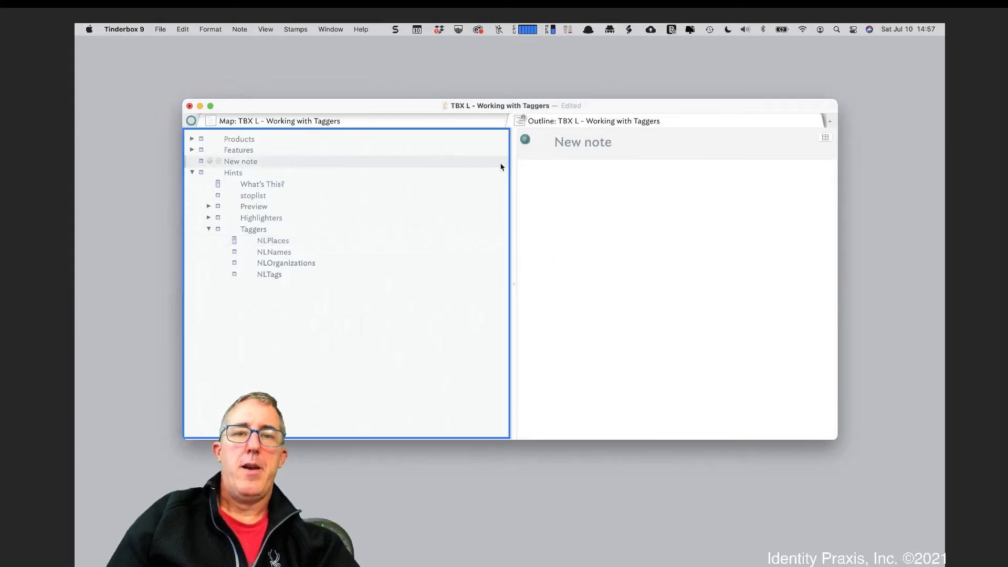
{"action": "left_click", "coordinate": [642, 207]}
{"action": "key", "text": "super+v"}
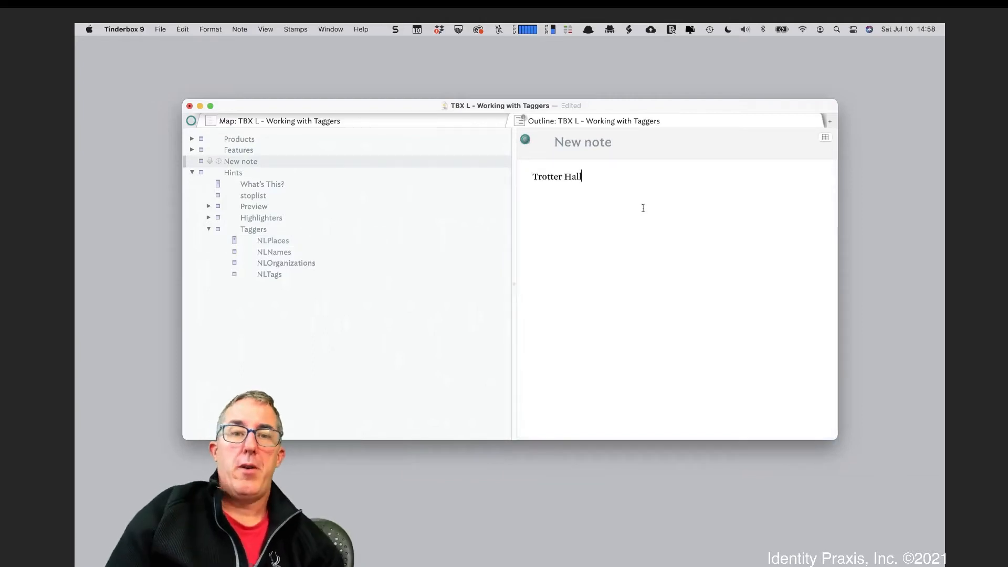
- Add NLPlaces as a displayed attribute of New note
{"action": "left_click", "coordinate": [825, 138]}
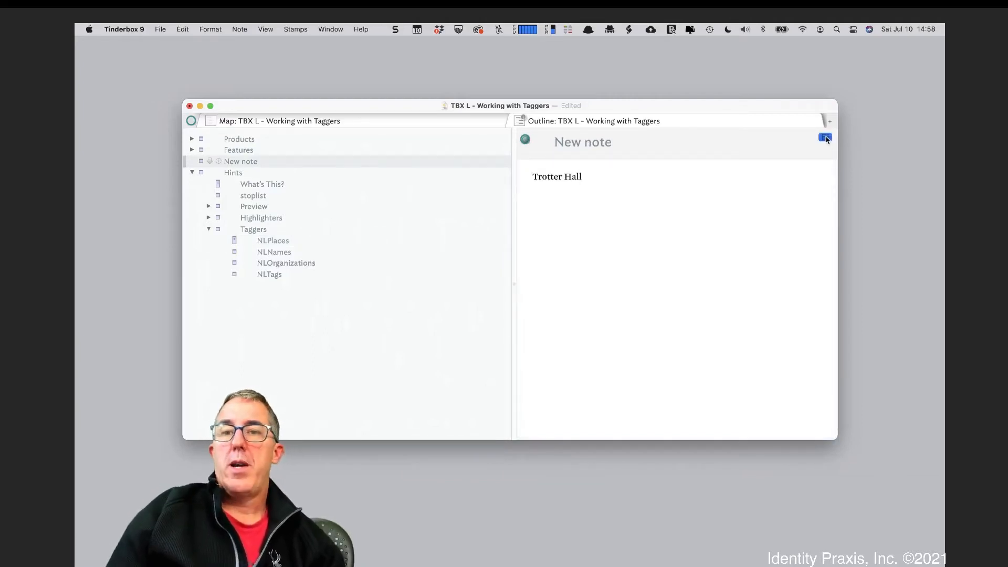
{"action": "type", "text": "NL"}
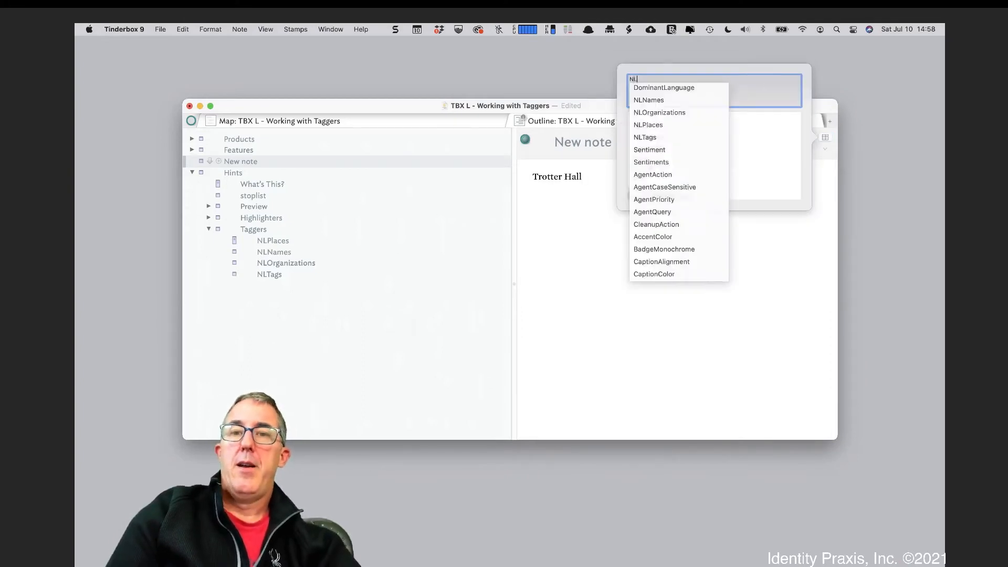
{"action": "type", "text": "P"}
{"action": "key", "text": "Return"}
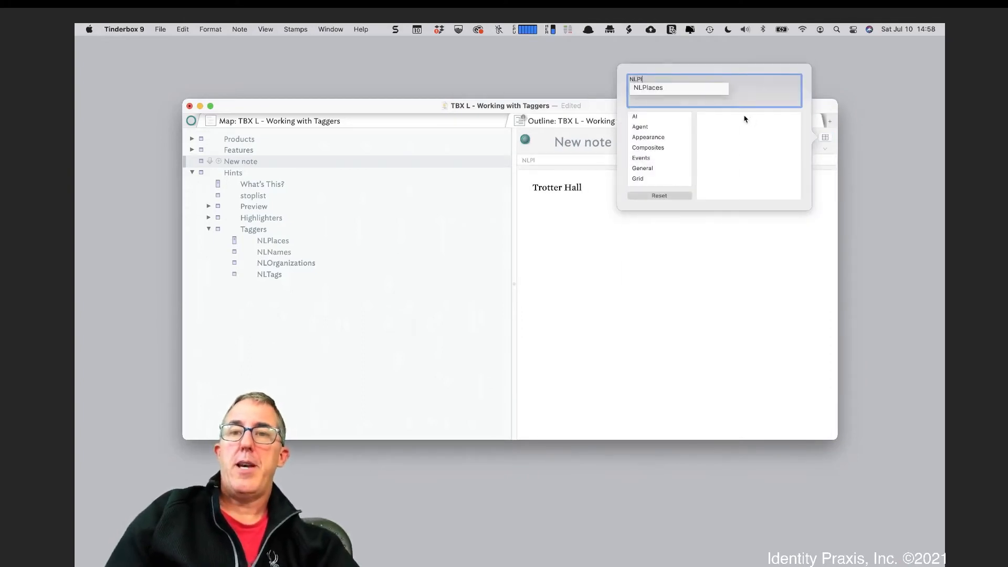
{"action": "left_click", "coordinate": [672, 89]}
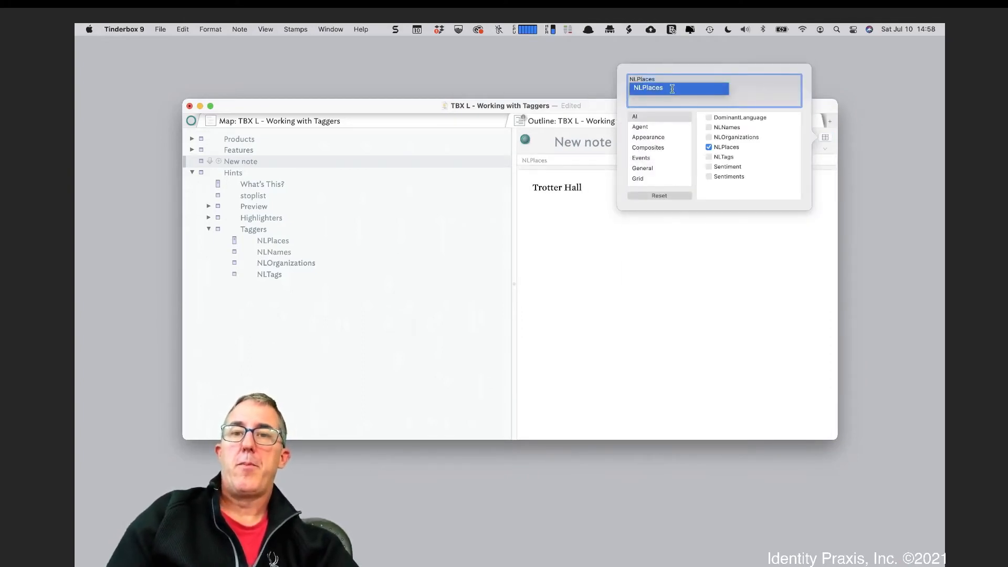
{"action": "left_click", "coordinate": [566, 253]}
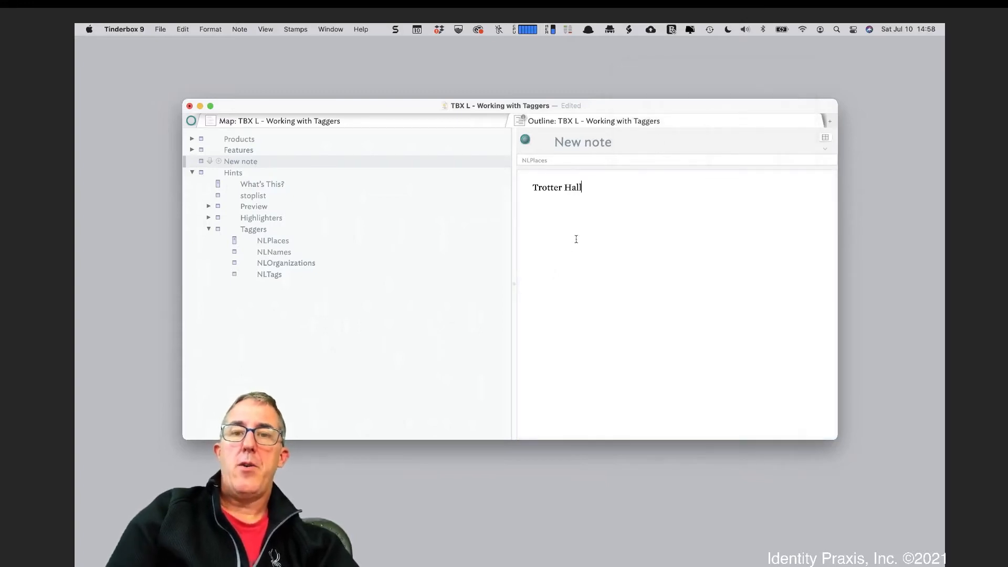
- End New note's text with a period, and switch to other notes and back to check its NLPlaces value
{"action": "left_click", "coordinate": [257, 150]}
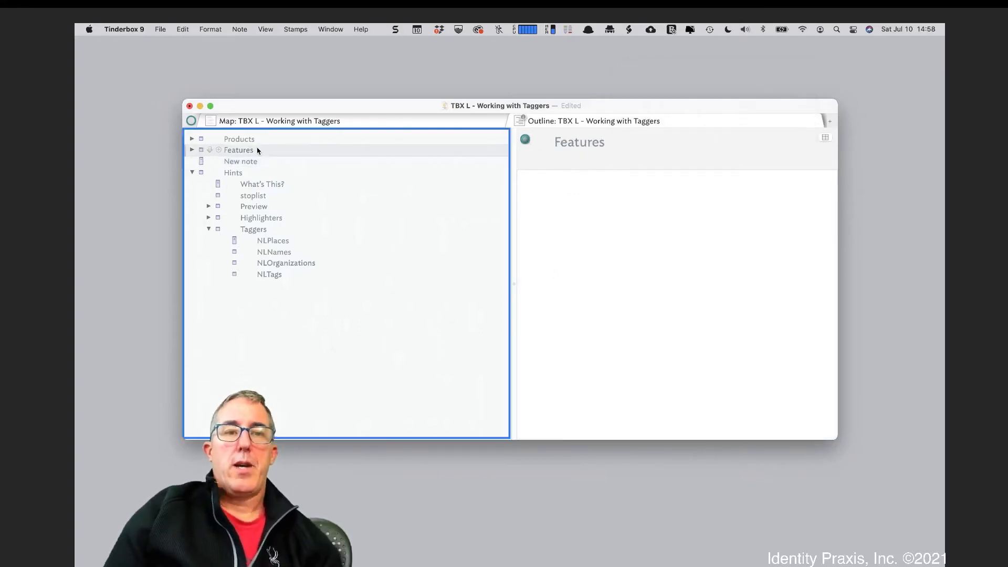
{"action": "left_click", "coordinate": [255, 161]}
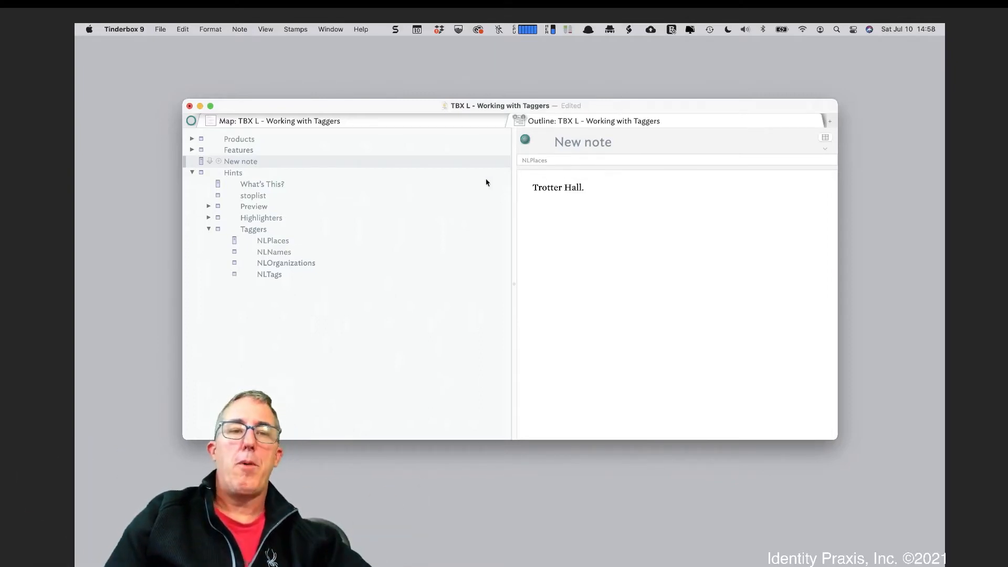
{"action": "left_click", "coordinate": [271, 174]}
{"action": "left_click", "coordinate": [260, 184]}
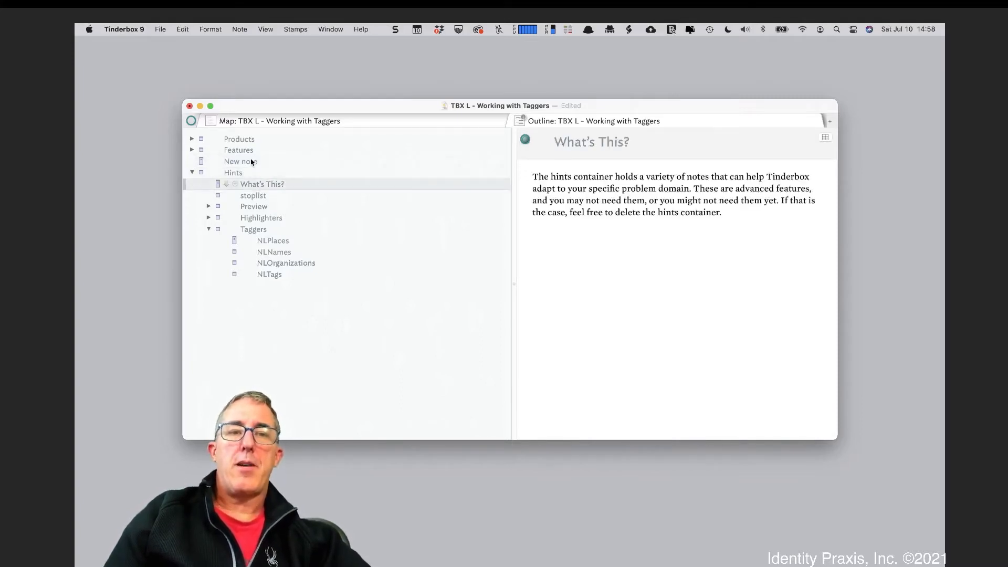
{"action": "left_click", "coordinate": [251, 162]}
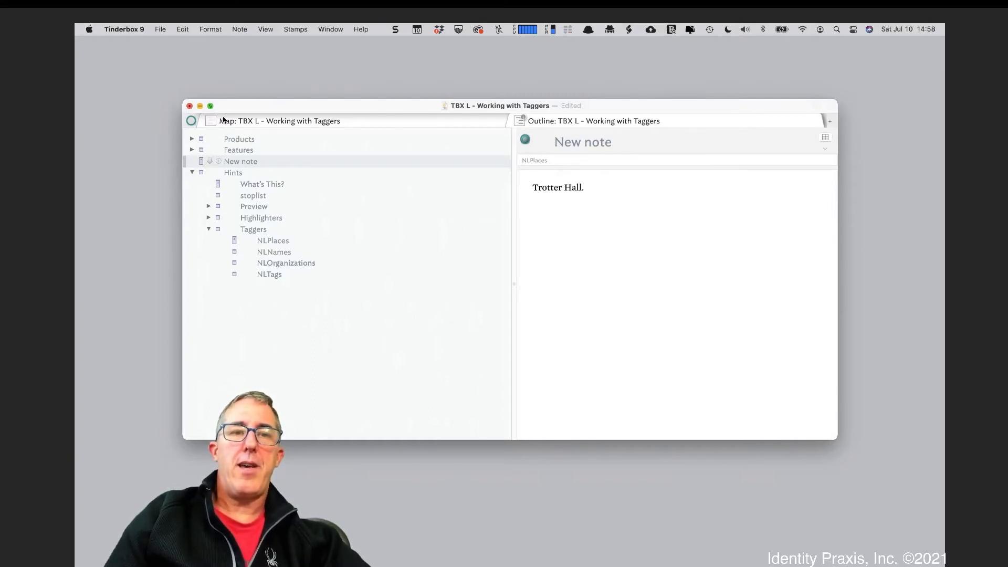
- Restart the program and reopen the recent document "TBX L - Working with Taggers" to check New note's NLPlaces value
{"action": "key", "text": "super+q"}
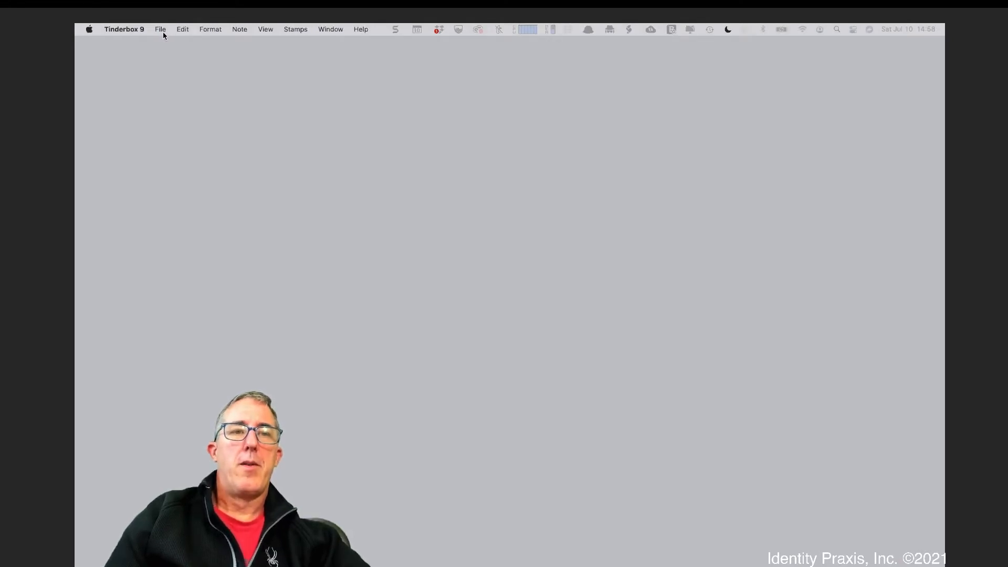
{"action": "left_click", "coordinate": [163, 34]}
{"action": "left_click", "coordinate": [163, 34]}
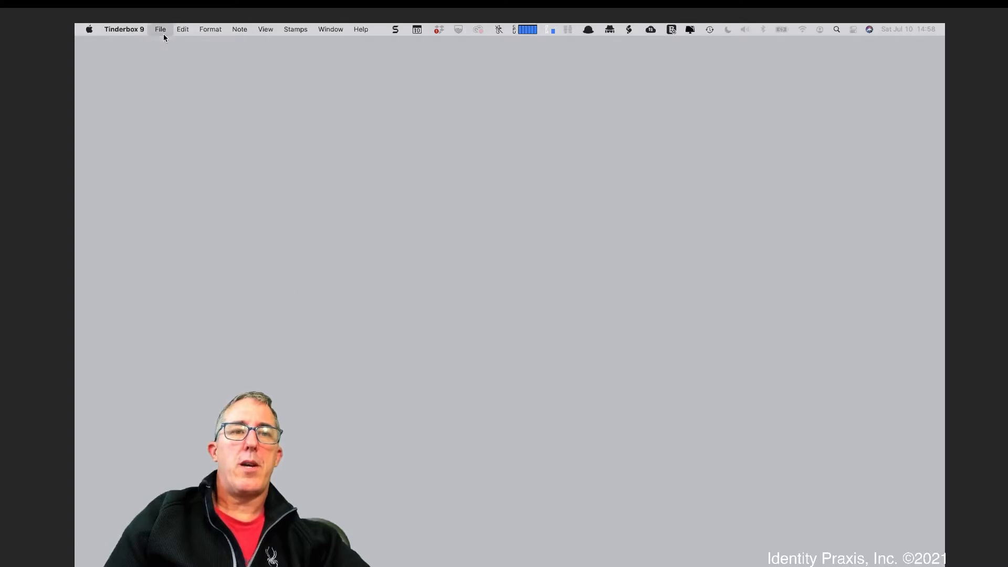
{"action": "left_click", "coordinate": [163, 33]}
{"action": "left_click", "coordinate": [206, 92]}
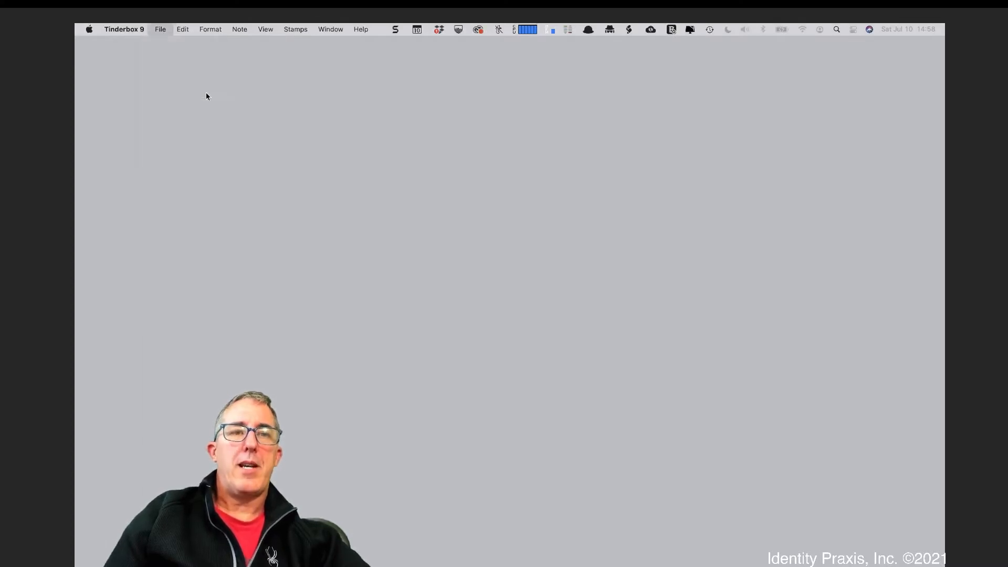
{"action": "left_click", "coordinate": [164, 32]}
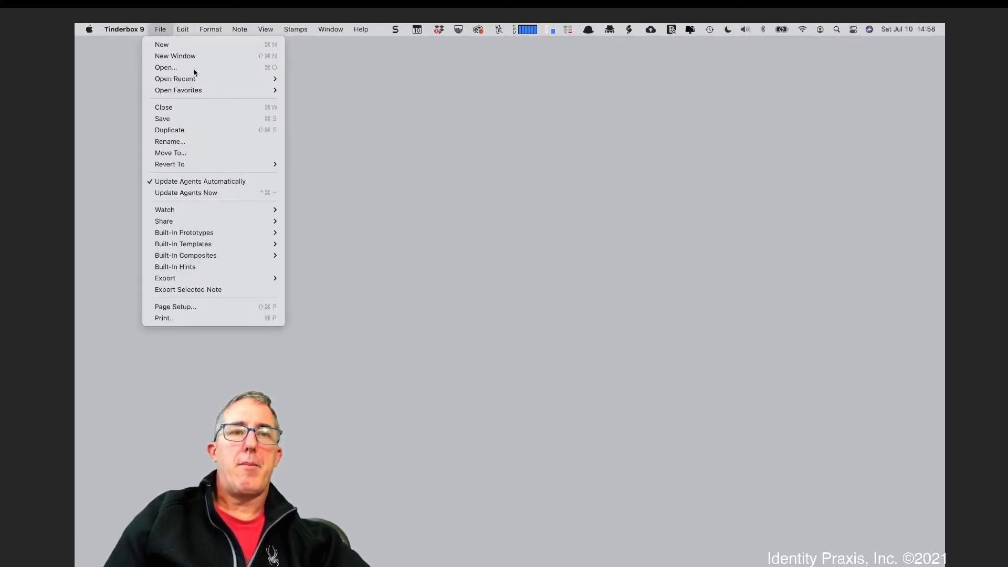
{"action": "mouse_move", "coordinate": [251, 80]}
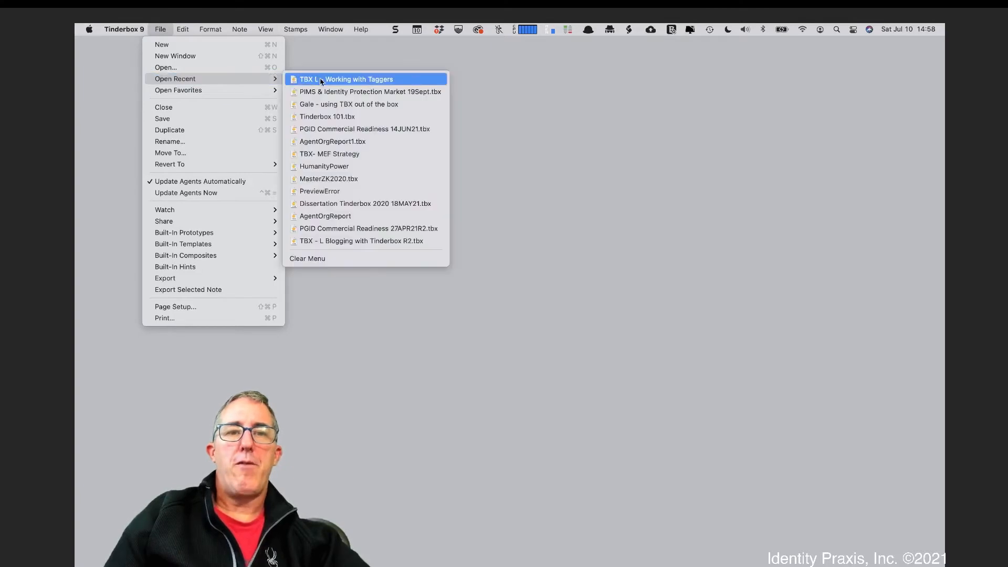
{"action": "left_click", "coordinate": [321, 80]}
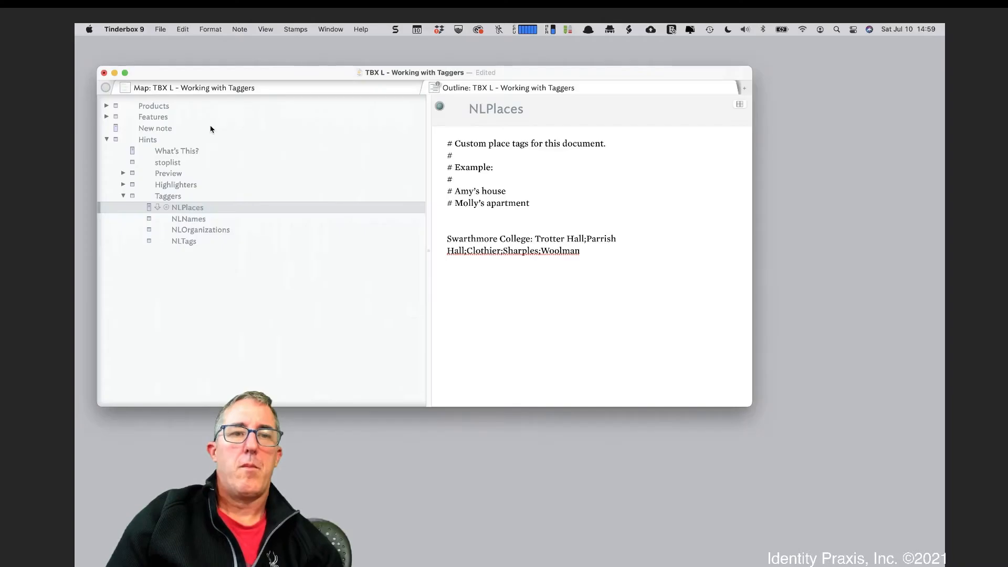
{"action": "left_click", "coordinate": [210, 127]}
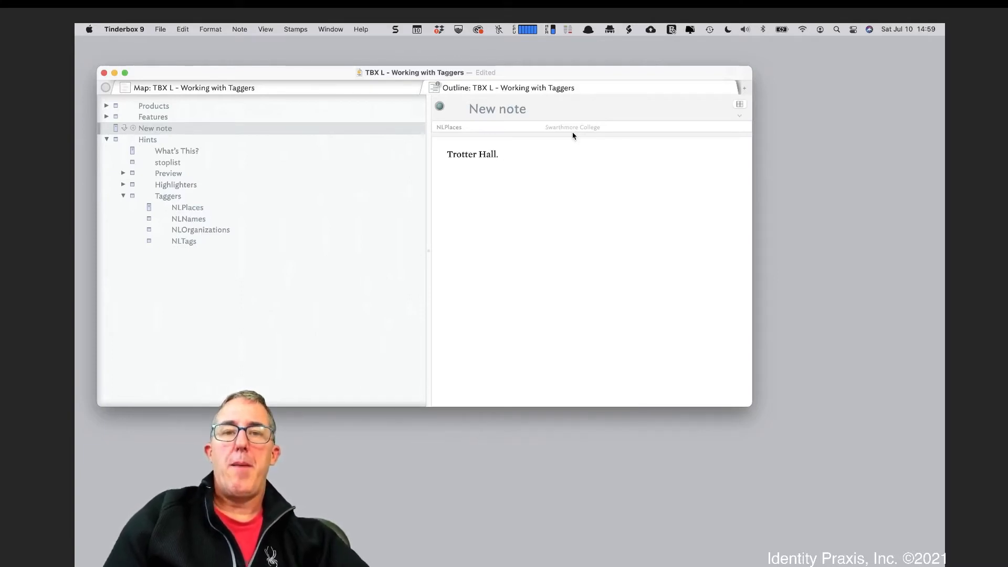
- Create a user attribute named NLCategory in the document inspector and set its type to set
{"action": "left_click", "coordinate": [261, 240]}
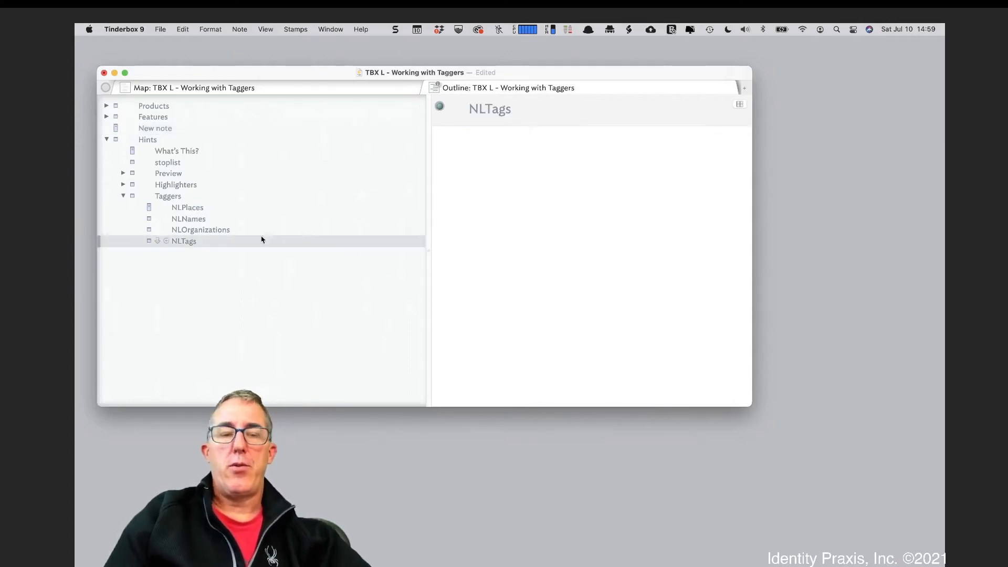
{"action": "key", "text": "super+4"}
{"action": "type", "text": "NL"}
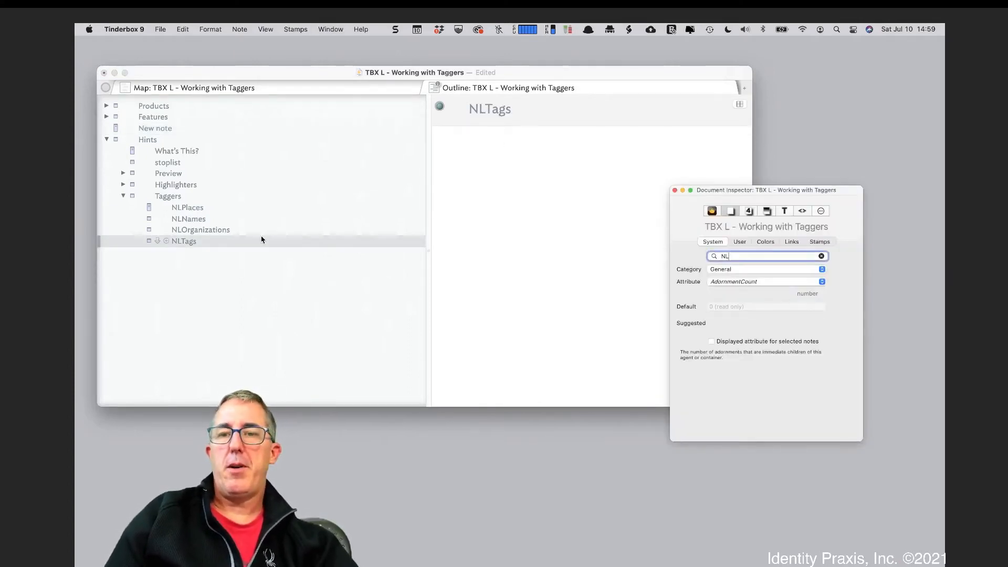
{"action": "left_click", "coordinate": [739, 242]}
{"action": "left_click", "coordinate": [822, 256]}
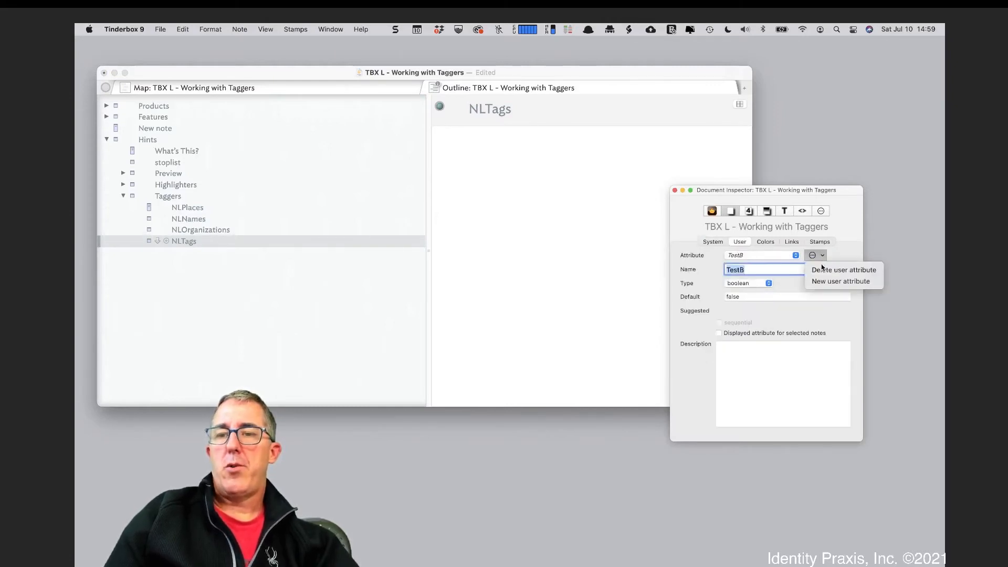
{"action": "left_click", "coordinate": [824, 281]}
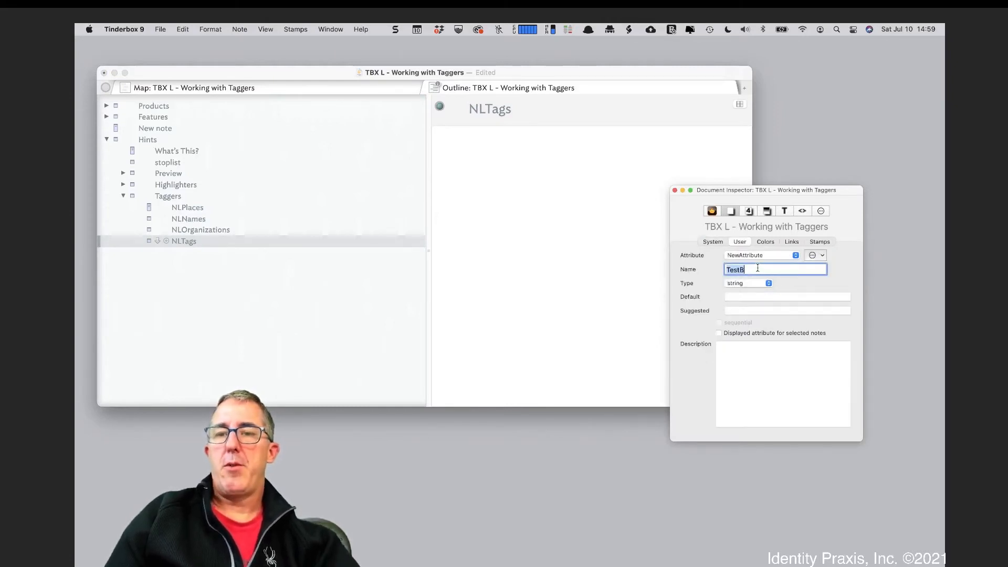
{"action": "key", "text": "BackSpace"}
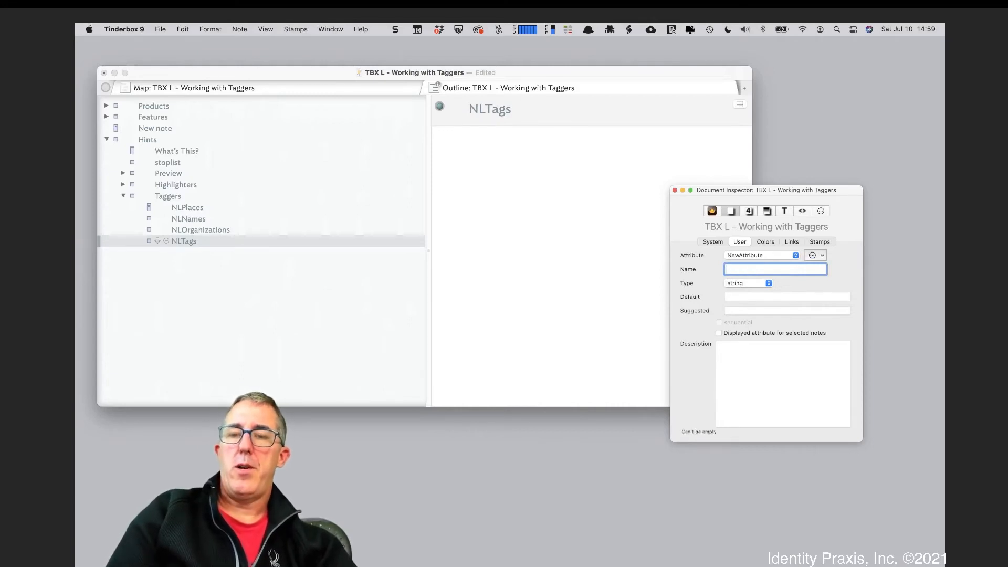
{"action": "type", "text": "NL"}
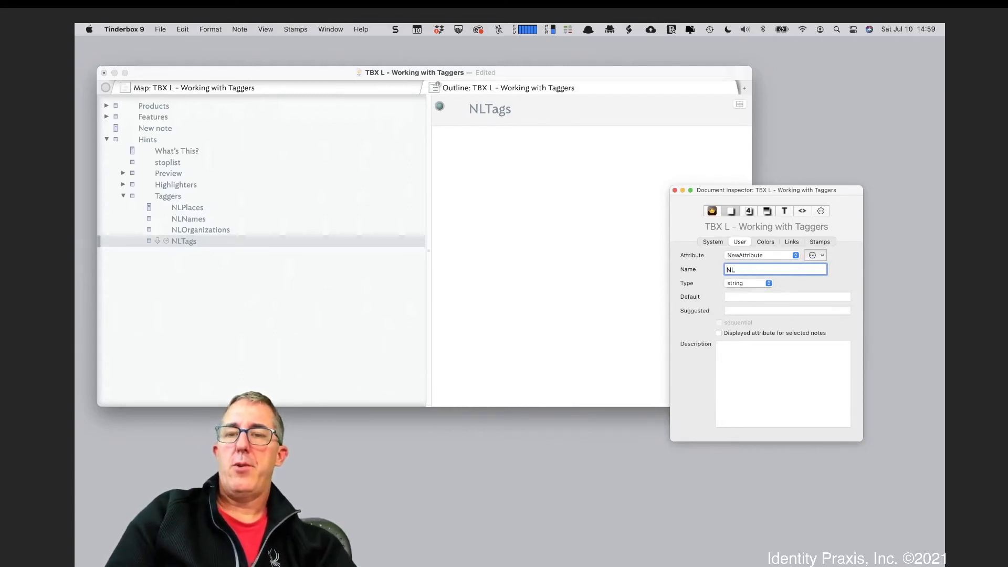
{"action": "type", "text": "Category"}
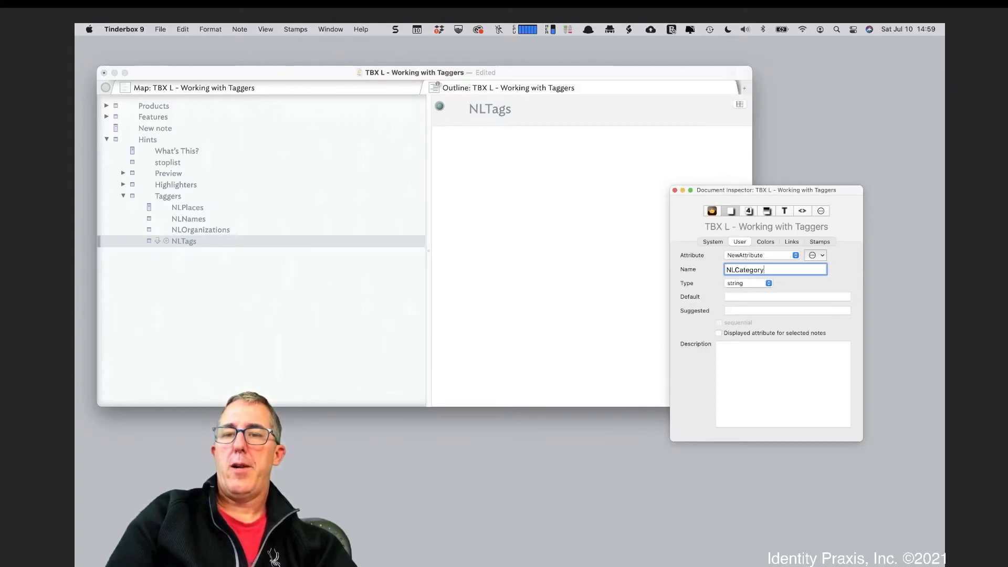
{"action": "left_click", "coordinate": [735, 283]}
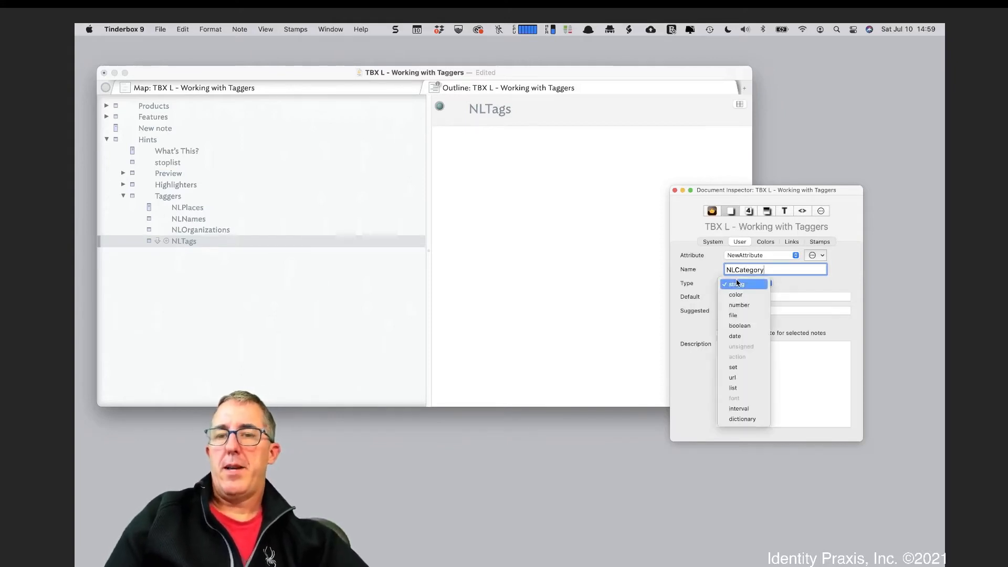
{"action": "left_click", "coordinate": [735, 367]}
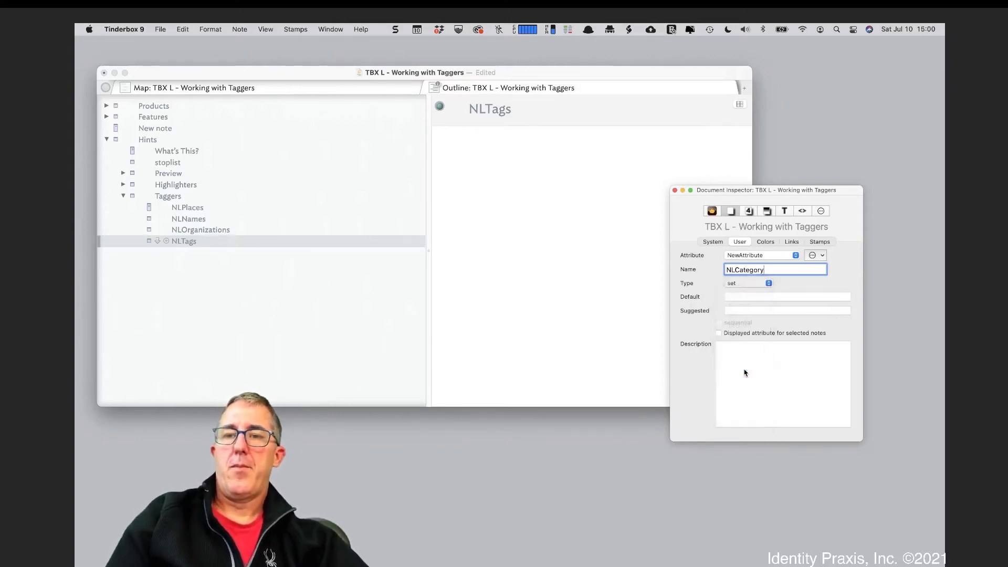
{"action": "left_click", "coordinate": [767, 365]}
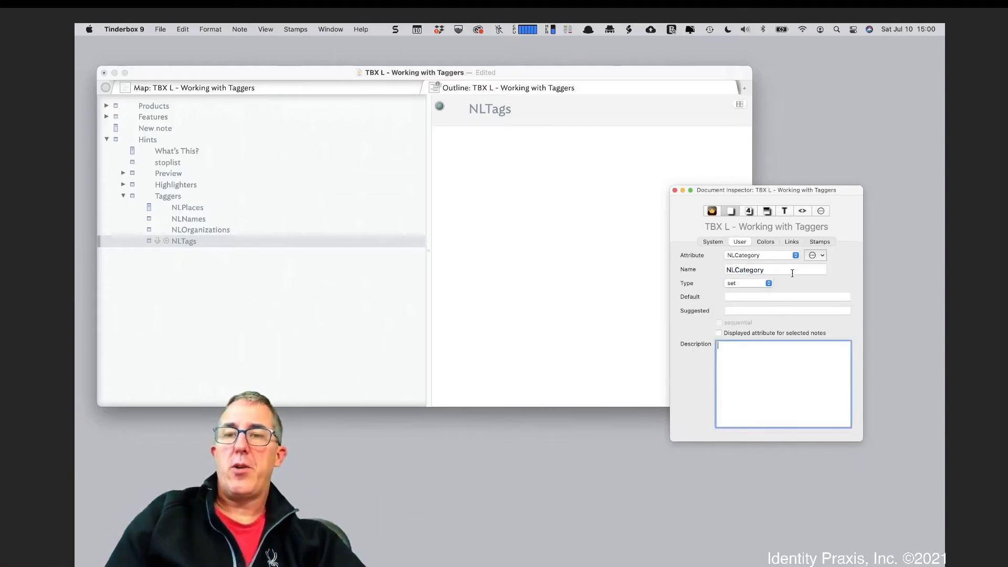
- Move the inspector clear of the document, rename the NLCategory user attribute to Category, and return to the NLTags note
{"action": "left_click_drag", "start_coordinate": [800, 191], "coordinate": [840, 236]}
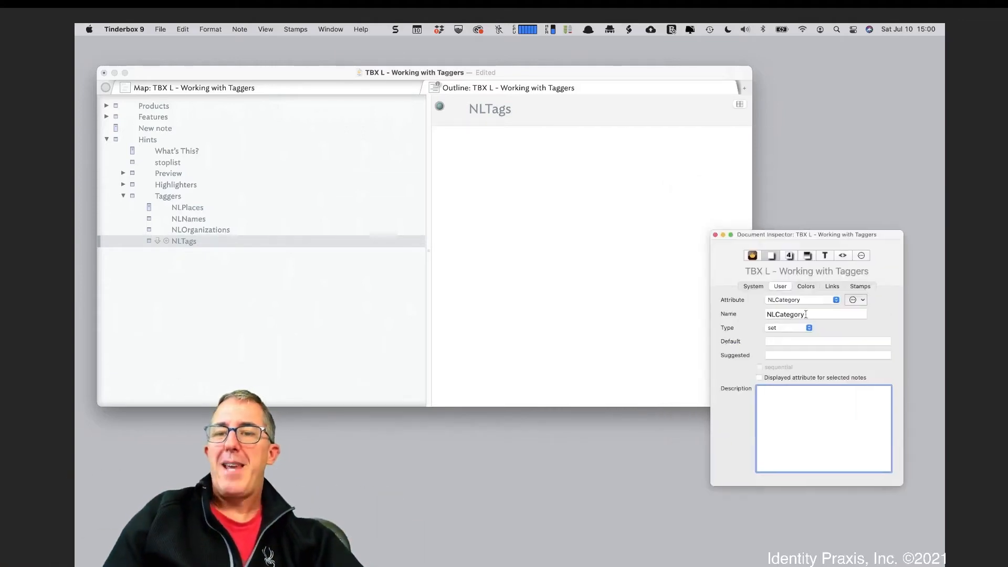
{"action": "left_click", "coordinate": [785, 314]}
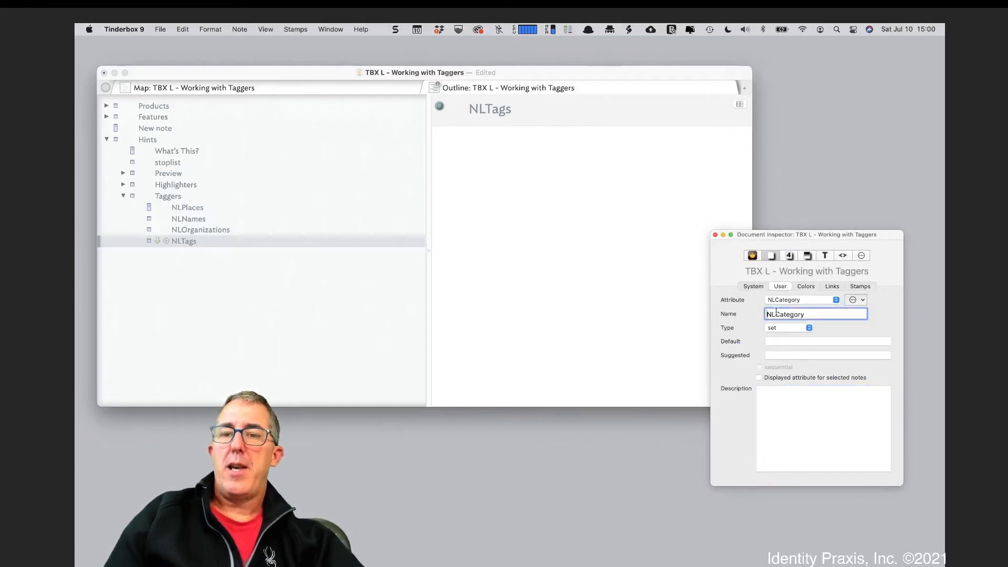
{"action": "left_click", "coordinate": [776, 314]}
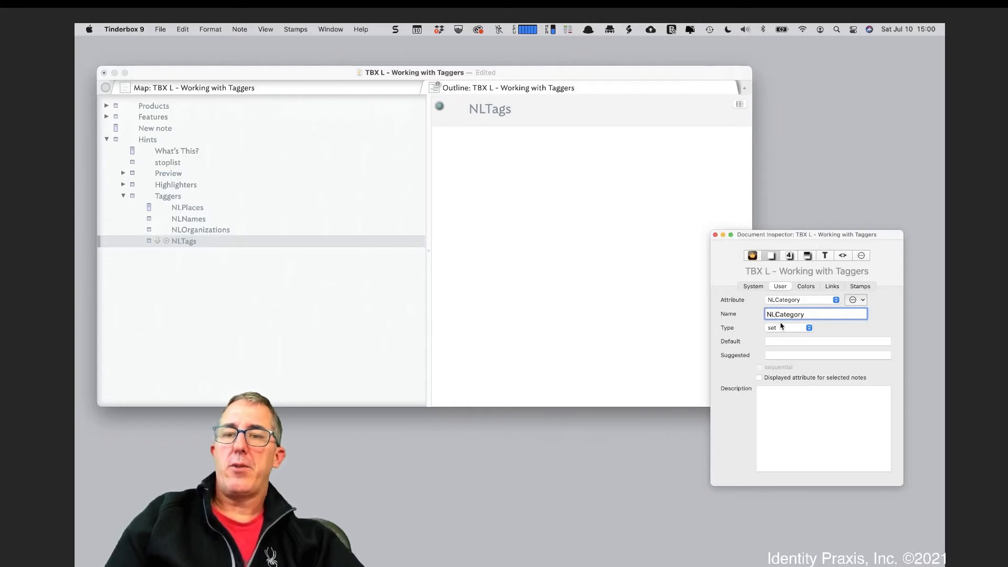
{"action": "key", "text": "BackSpace"}
{"action": "key", "text": "BackSpace"}
{"action": "key", "text": "Return"}
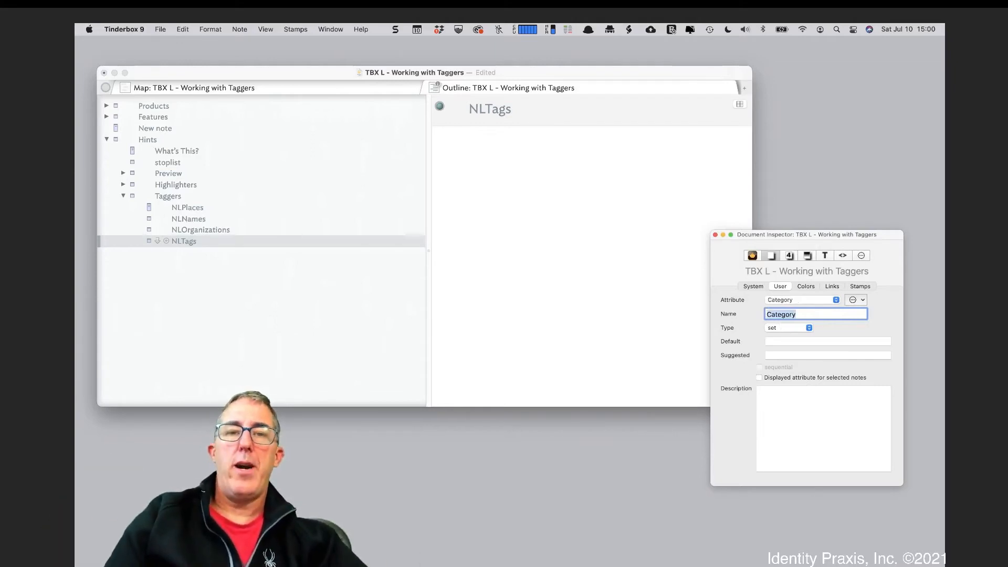
{"action": "left_click", "coordinate": [246, 240]}
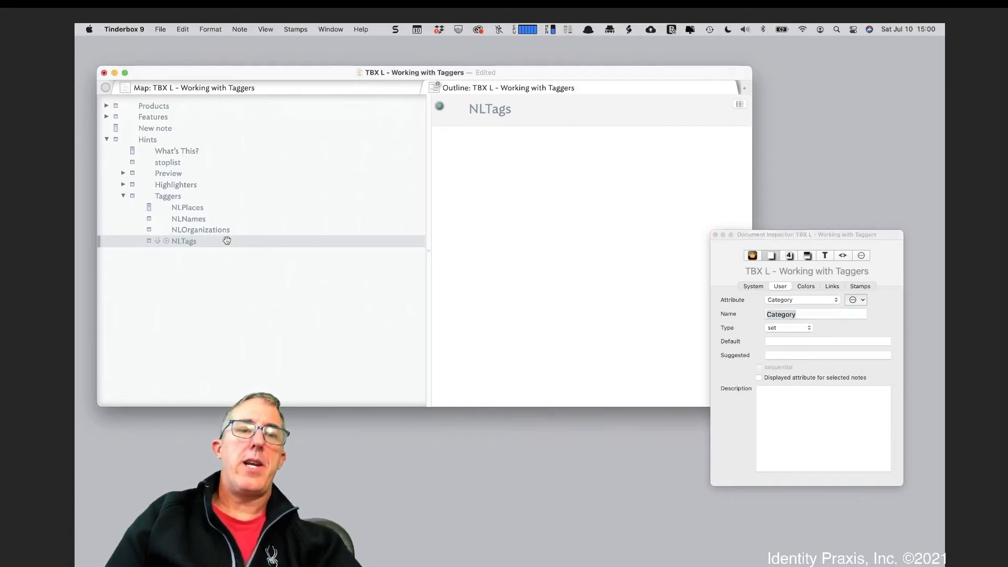
- Create a note named Category directly after NLTags in the Taggers container
{"action": "key", "text": "Return"}
{"action": "type", "text": "Ca"}
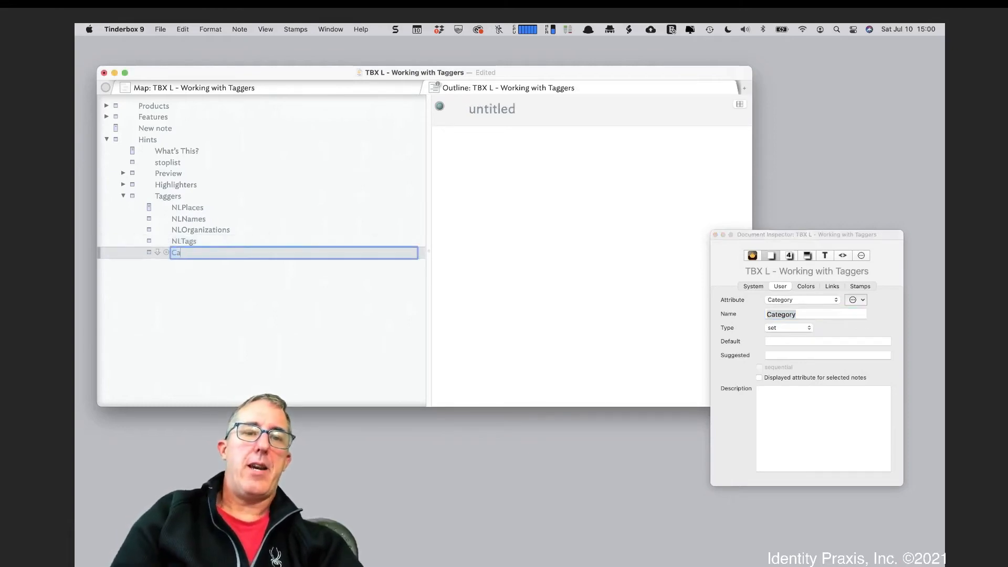
{"action": "type", "text": "tegory"}
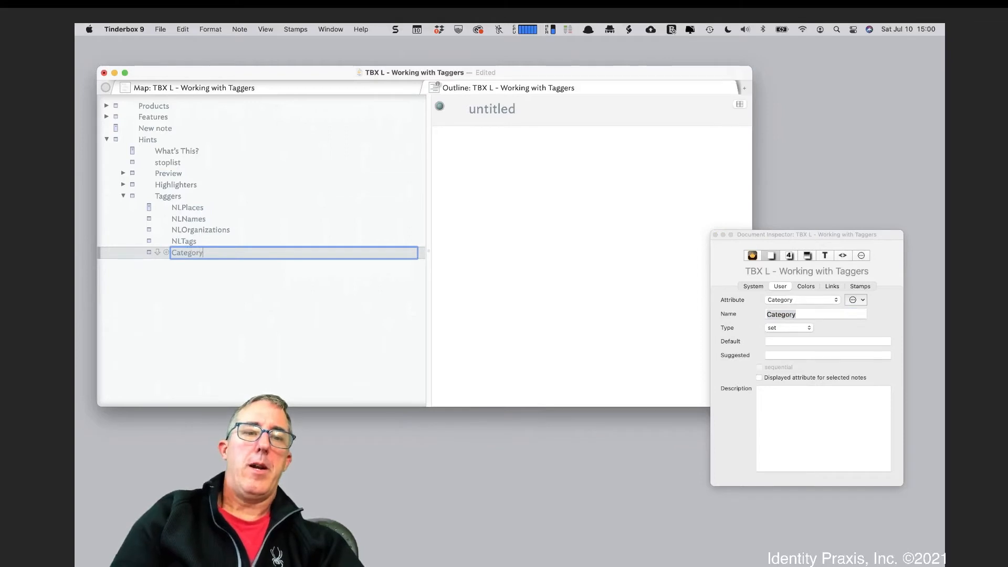
{"action": "key", "text": "Return"}
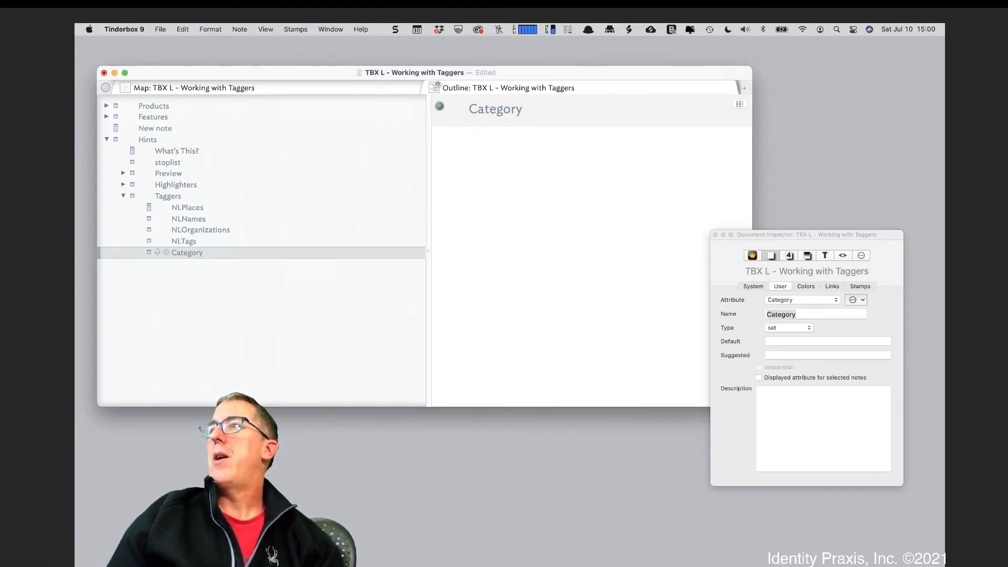
{"action": "key", "text": "super+grave"}
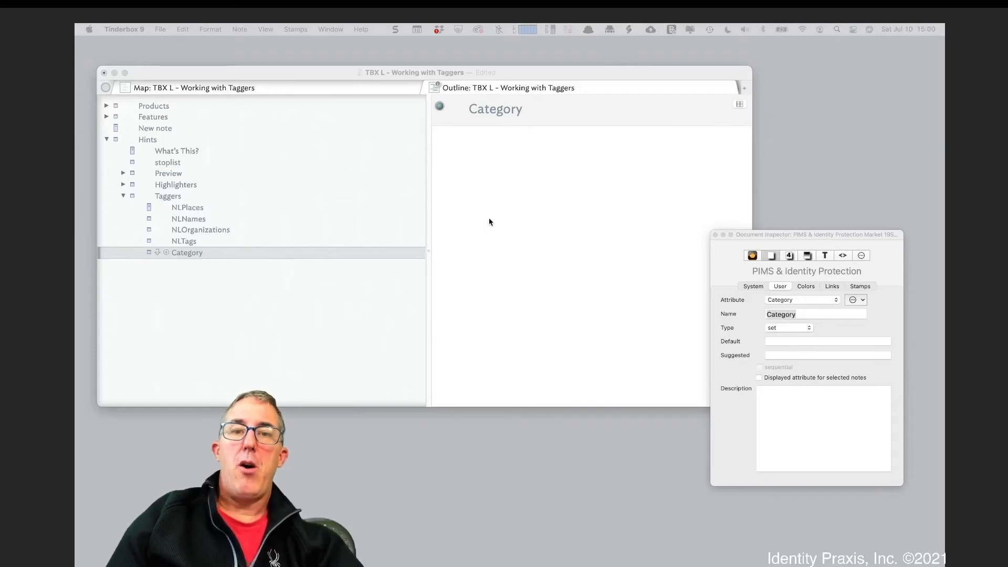
- Enter "Cybersecurity:Anti-virus;Anti-malware;Tracker Manager;" as the first line of the Category note's text and start a new line
{"action": "left_click", "coordinate": [482, 187]}
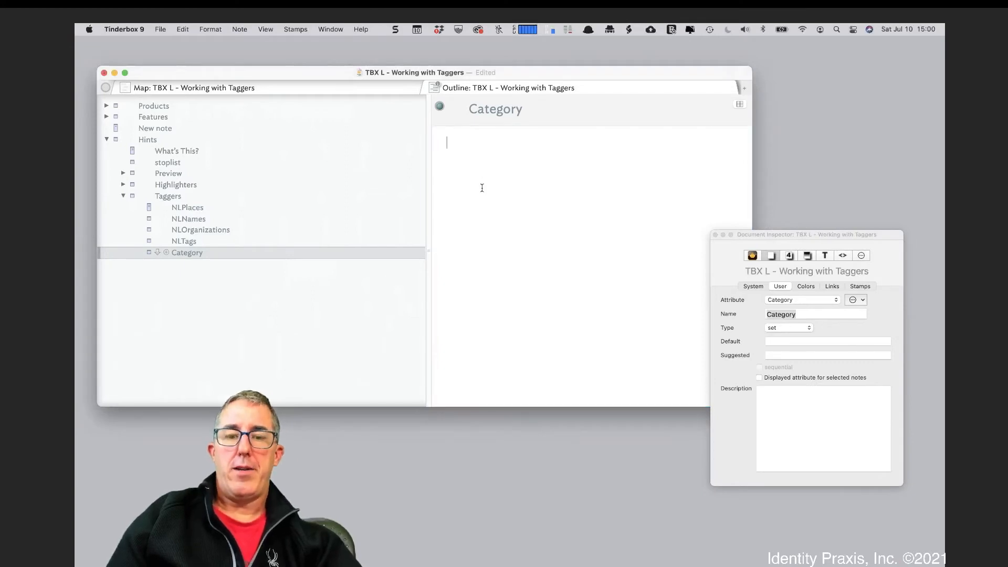
{"action": "type", "text": "Cybersecurity:Anti-virus;Anti-malware;"}
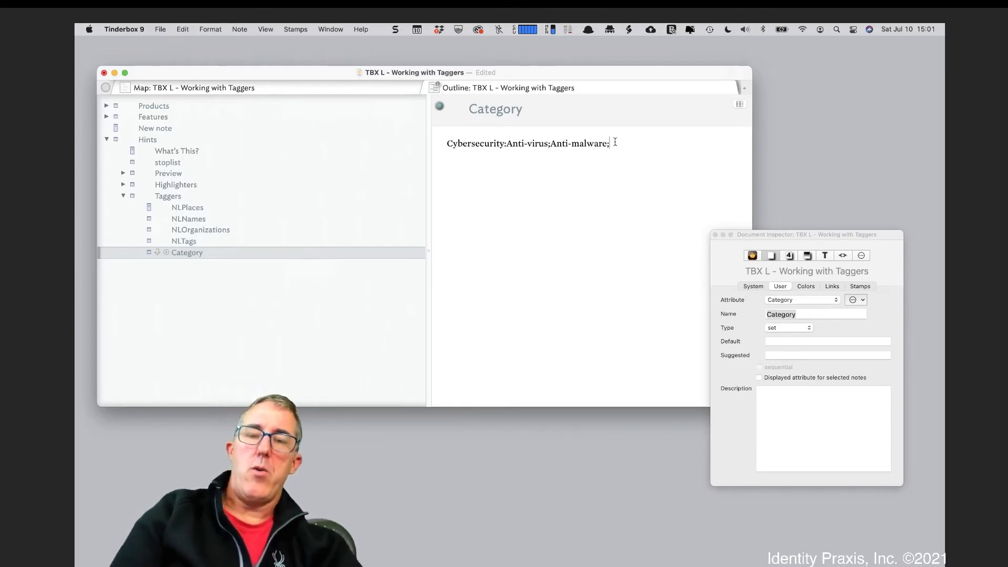
{"action": "type", "text": "Tracker "}
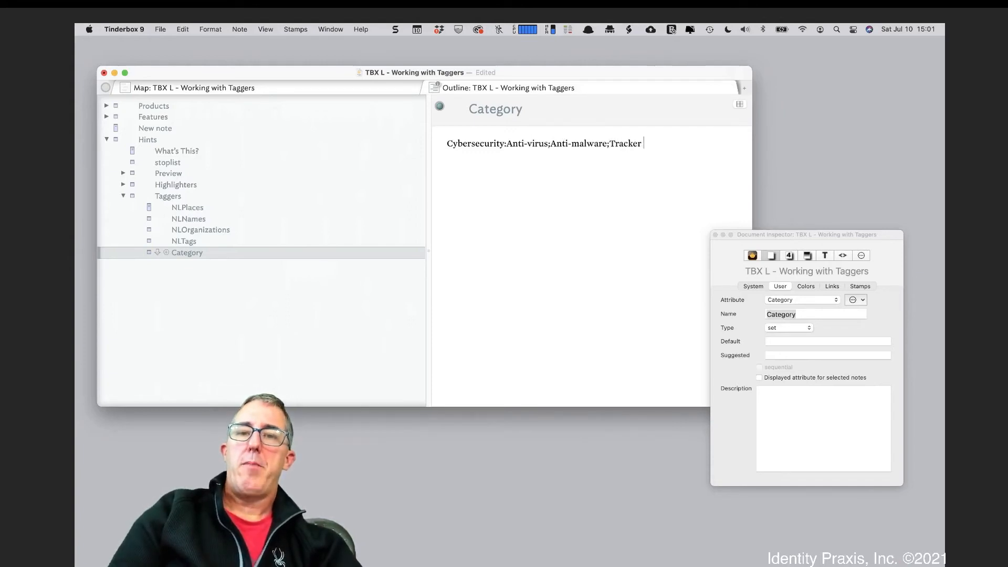
{"action": "type", "text": "Mnager"}
{"action": "key", "text": "BackSpace"}
{"action": "key", "text": "BackSpace"}
{"action": "key", "text": "BackSpace"}
{"action": "key", "text": "BackSpace"}
{"action": "key", "text": "BackSpace"}
{"action": "type", "text": "a"}
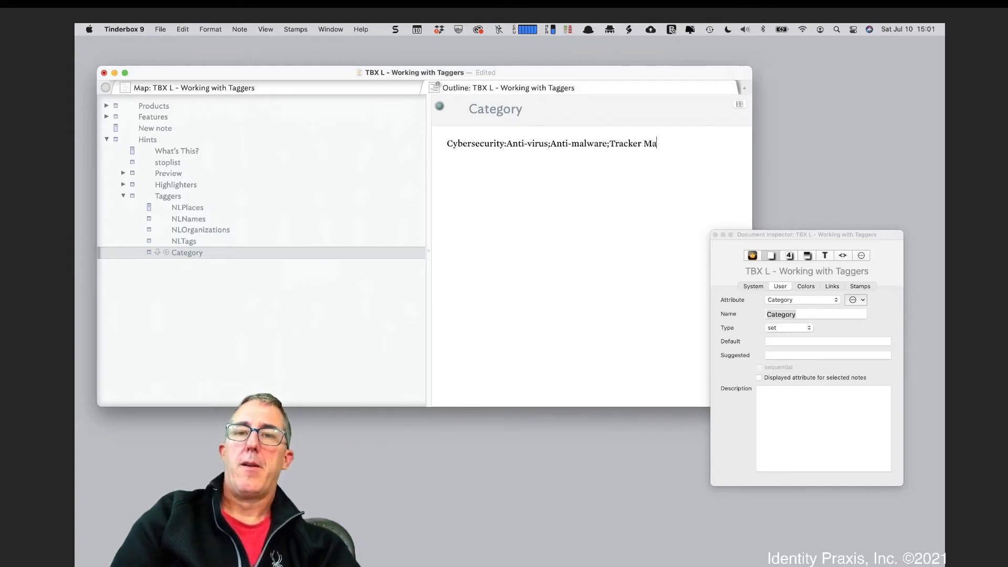
{"action": "type", "text": "nager;"}
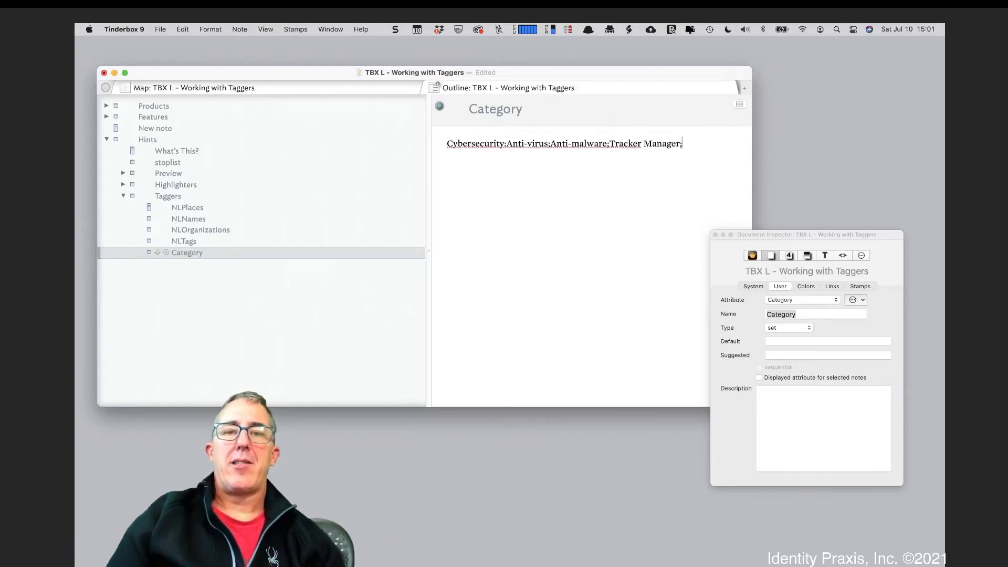
{"action": "key", "text": "Return"}
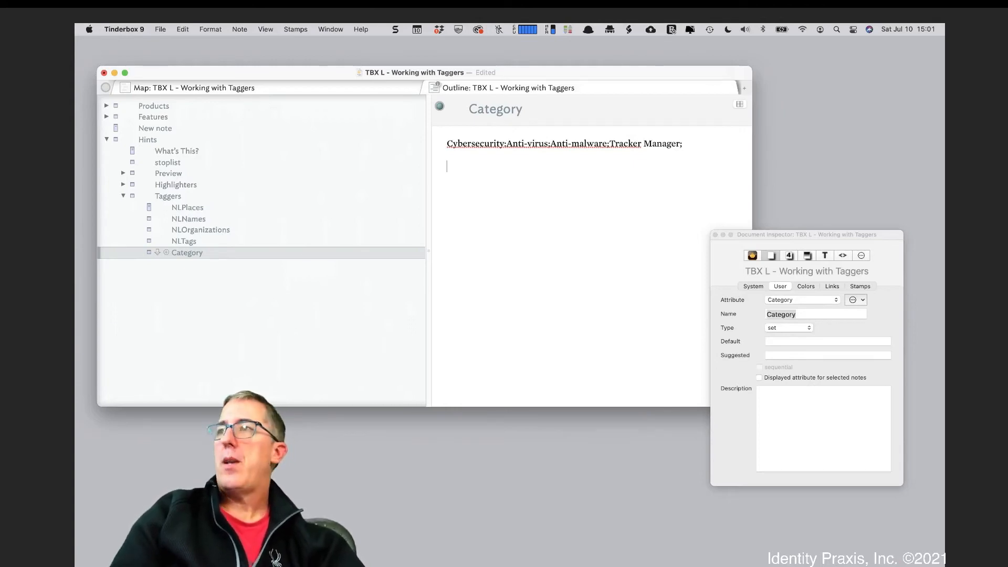
- Add a second line to the Category note reading "Traditional Identity Protection:Identity Insurance;Restoration Servic;Darkweb"
{"action": "type", "text": "Traditional Id"}
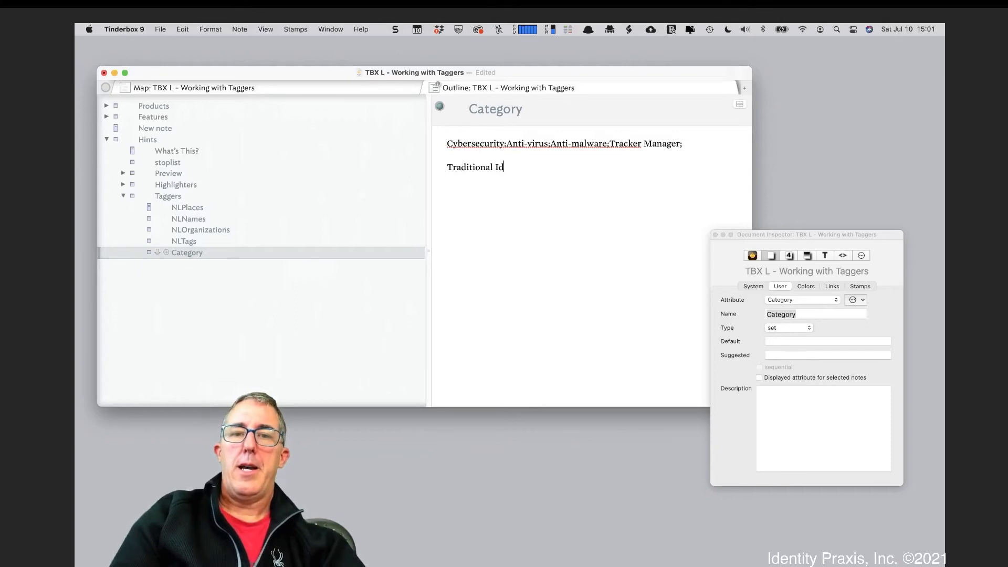
{"action": "type", "text": "entity Prote"}
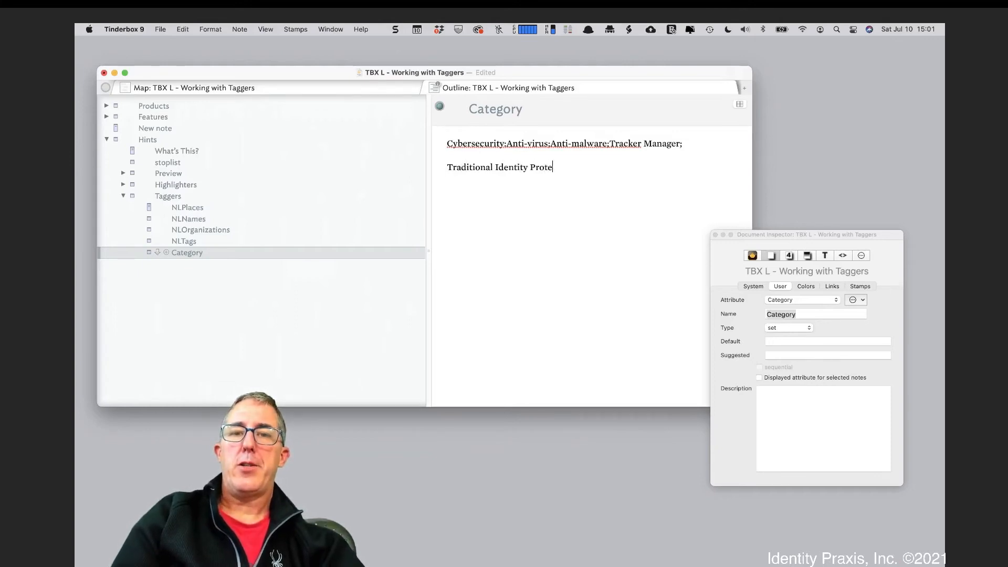
{"action": "type", "text": "ction;"}
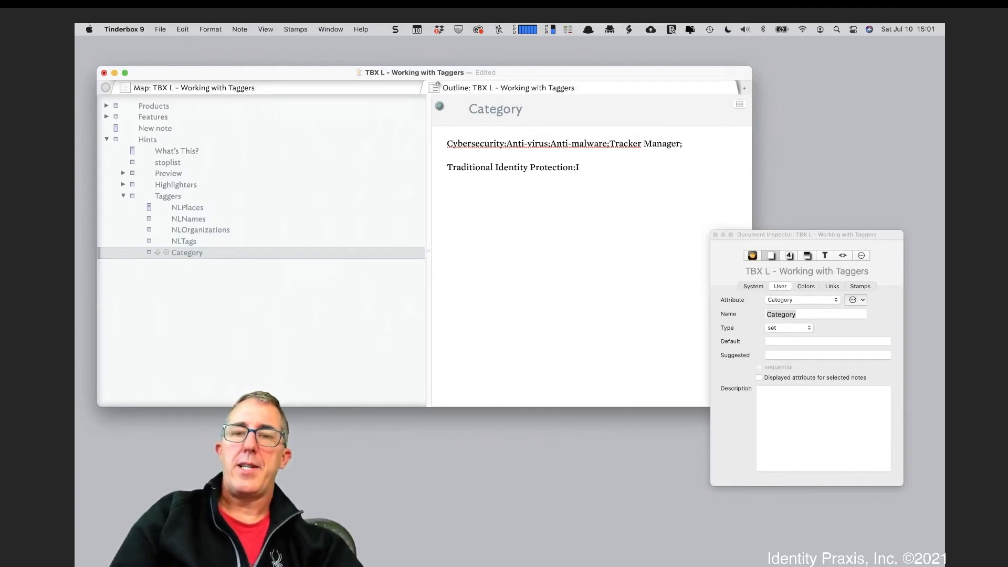
{"action": "type", "text": "Identity Insru"}
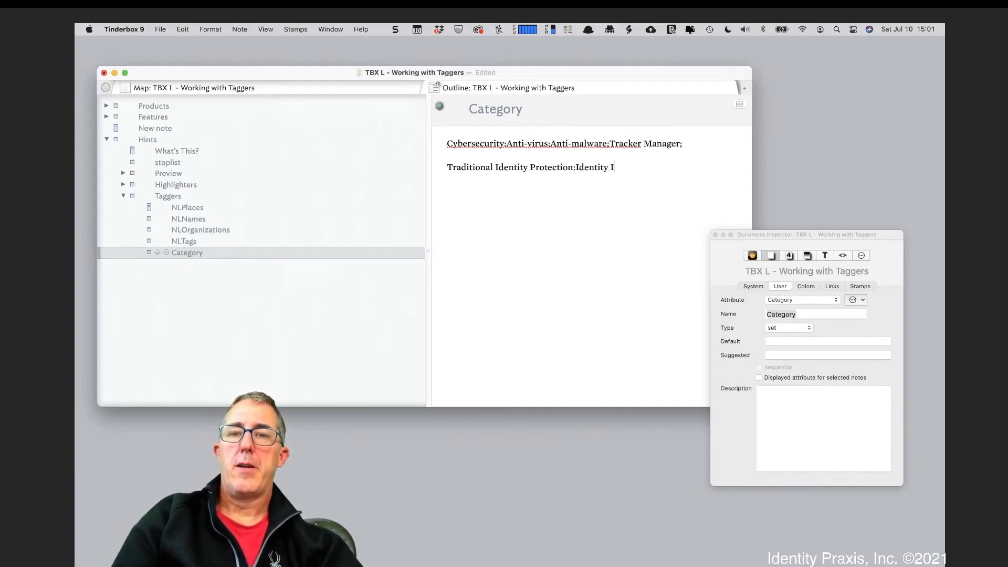
{"action": "key", "text": "BackSpace"}
{"action": "key", "text": "BackSpace"}
{"action": "key", "text": "BackSpace"}
{"action": "type", "text": "surance;"}
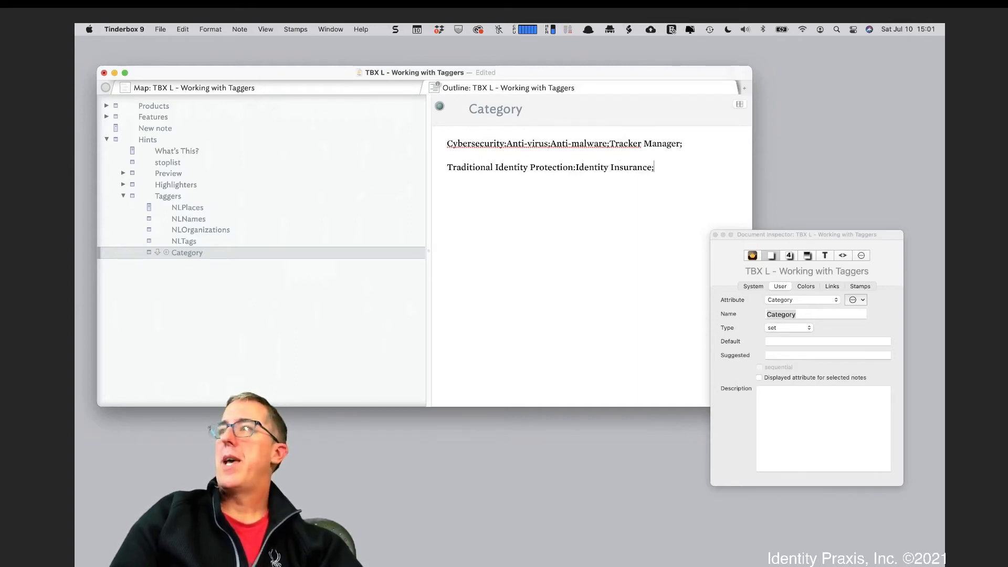
{"action": "type", "text": "Res"}
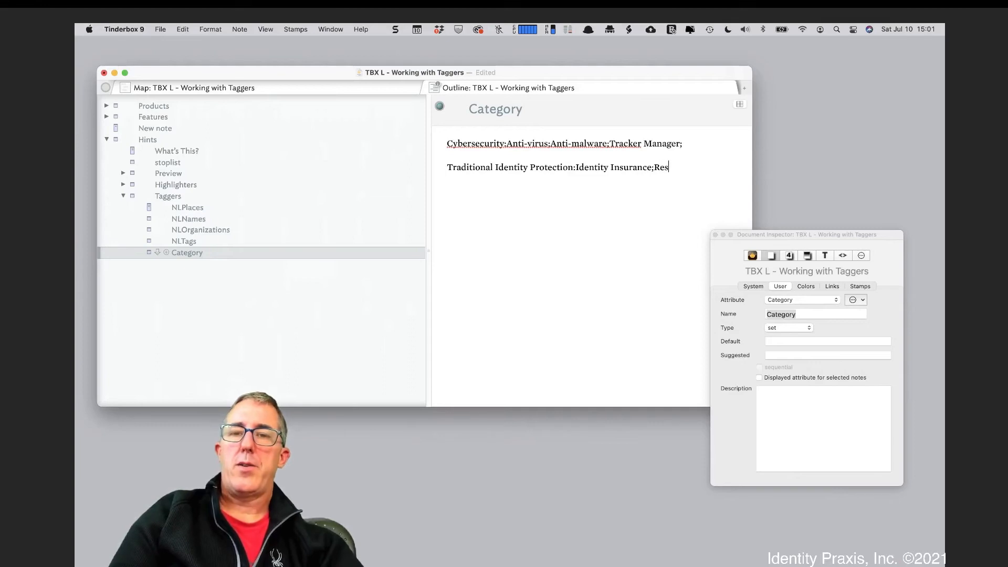
{"action": "type", "text": "toration Servic"}
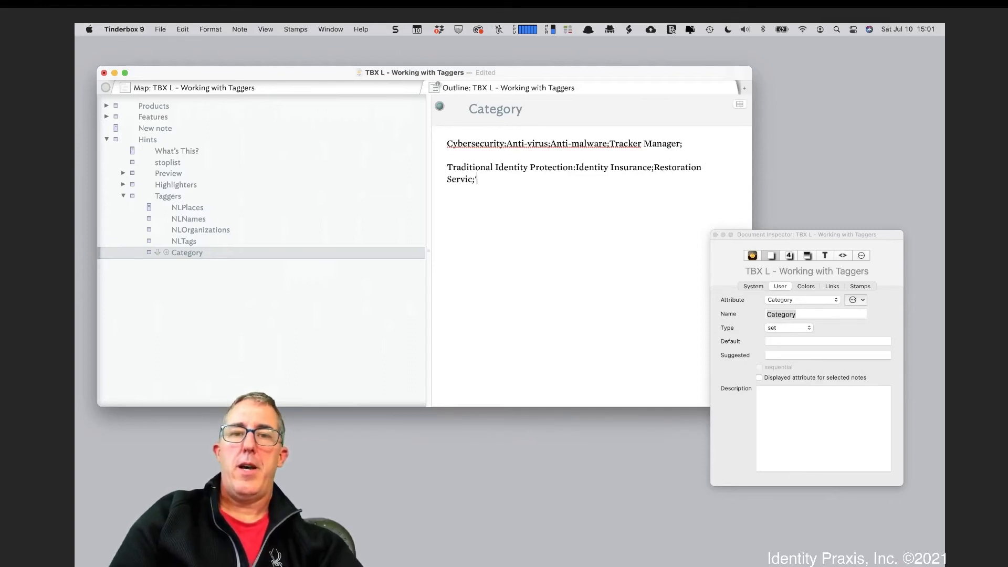
{"action": "type", "text": ";Dar"}
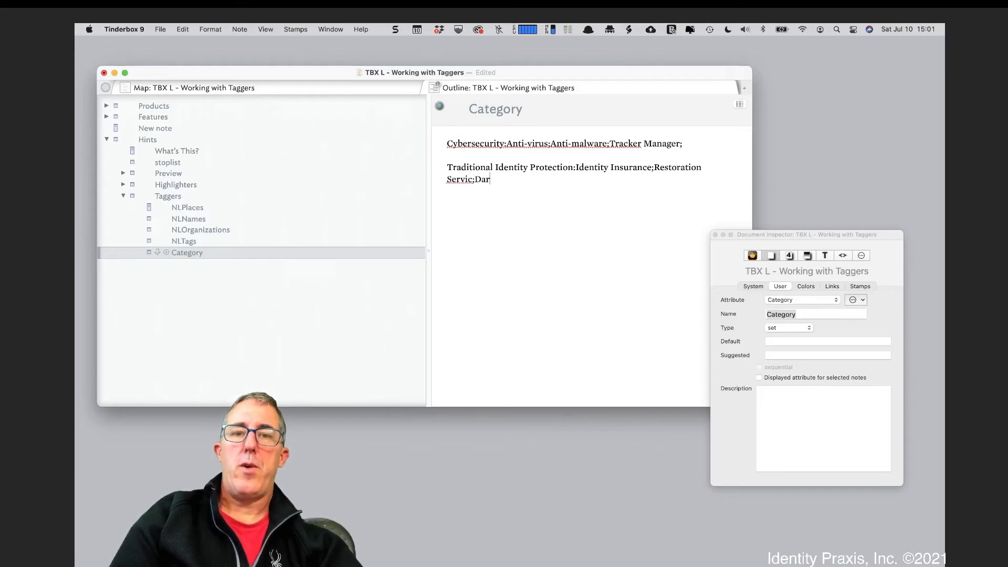
{"action": "type", "text": "kweb"}
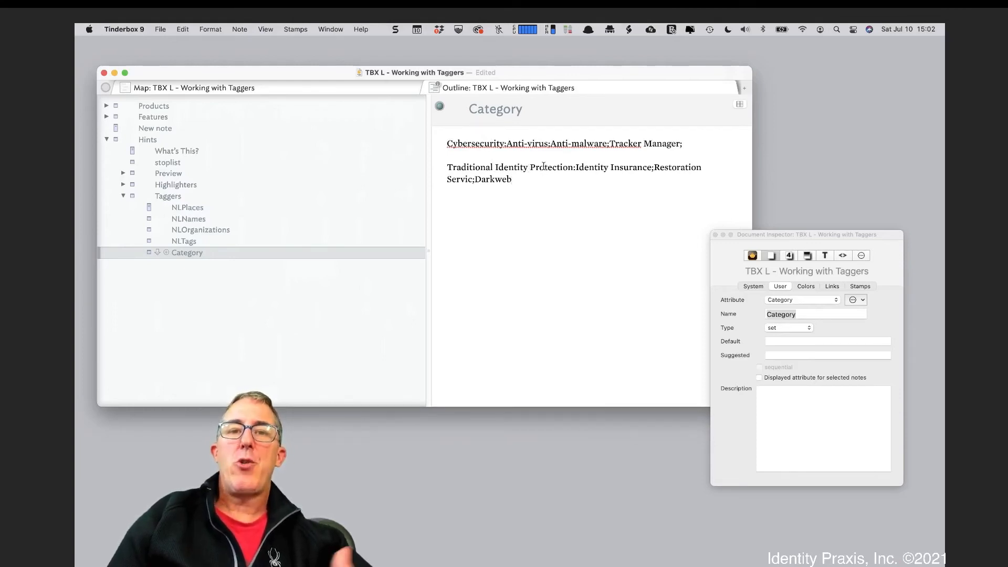
- Expand Features and add Category as a displayed attribute of the note Ftr- Anti-virus detection & removal
{"action": "left_click", "coordinate": [108, 119]}
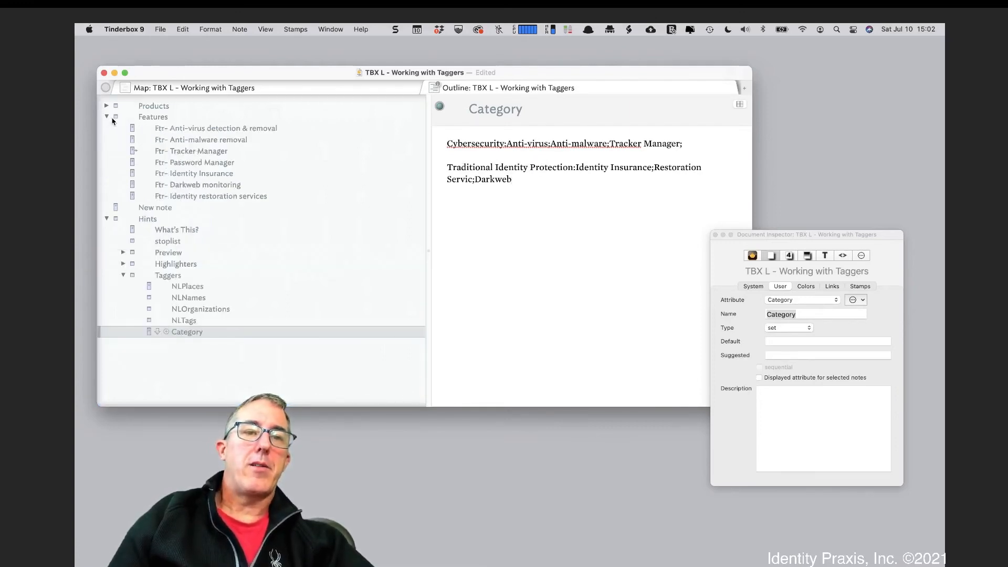
{"action": "left_click", "coordinate": [193, 131]}
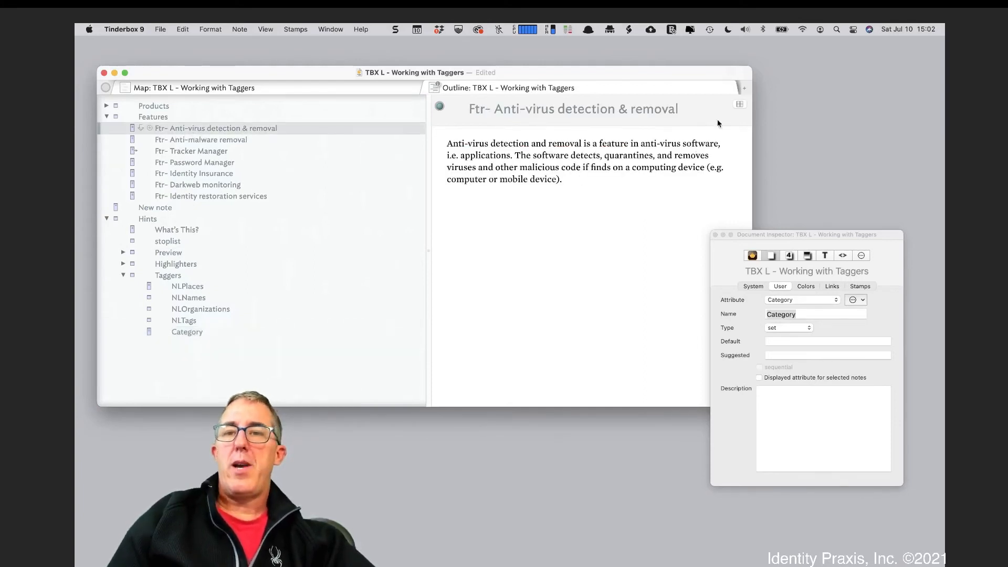
{"action": "left_click", "coordinate": [739, 106]}
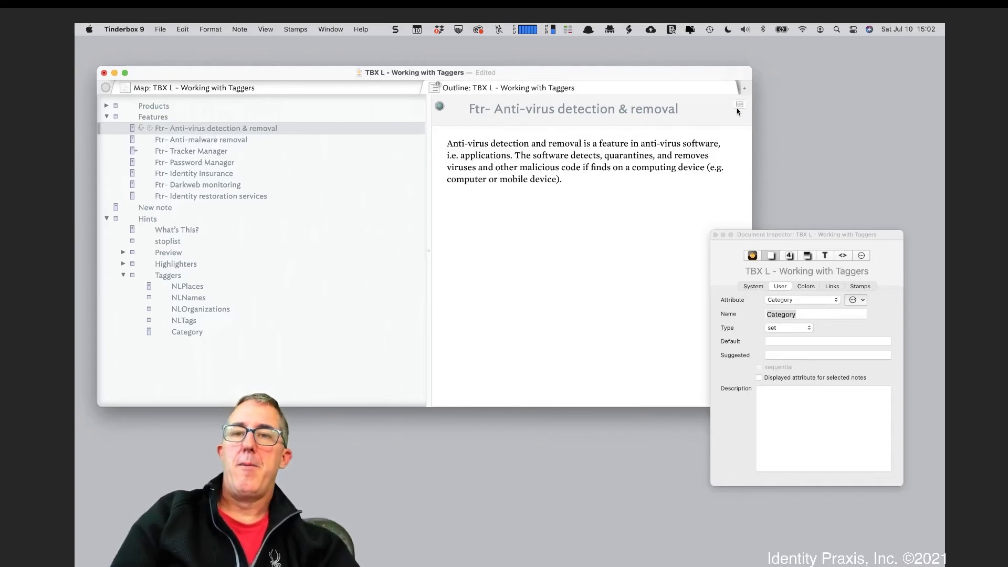
{"action": "type", "text": "Cat"}
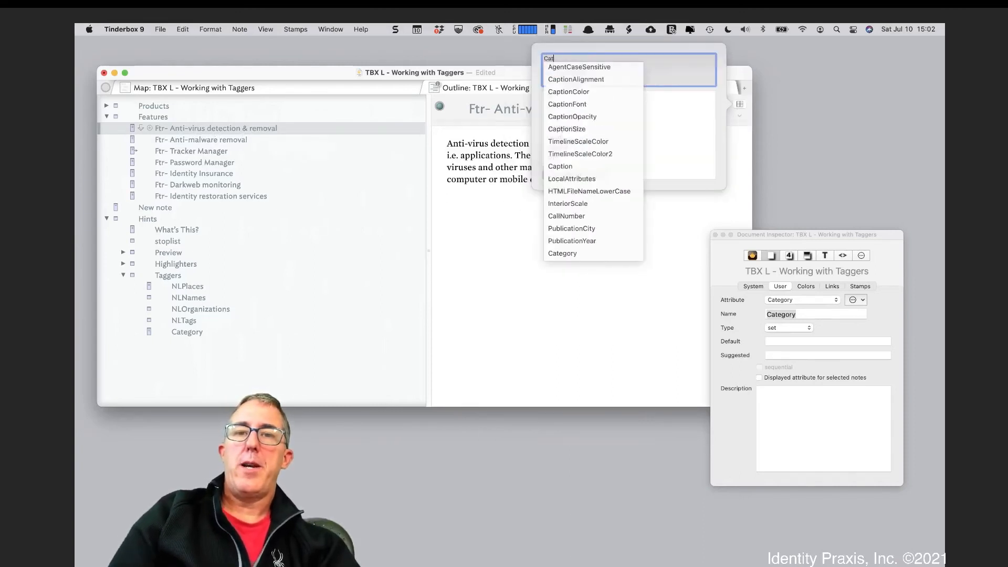
{"action": "left_click", "coordinate": [573, 93]}
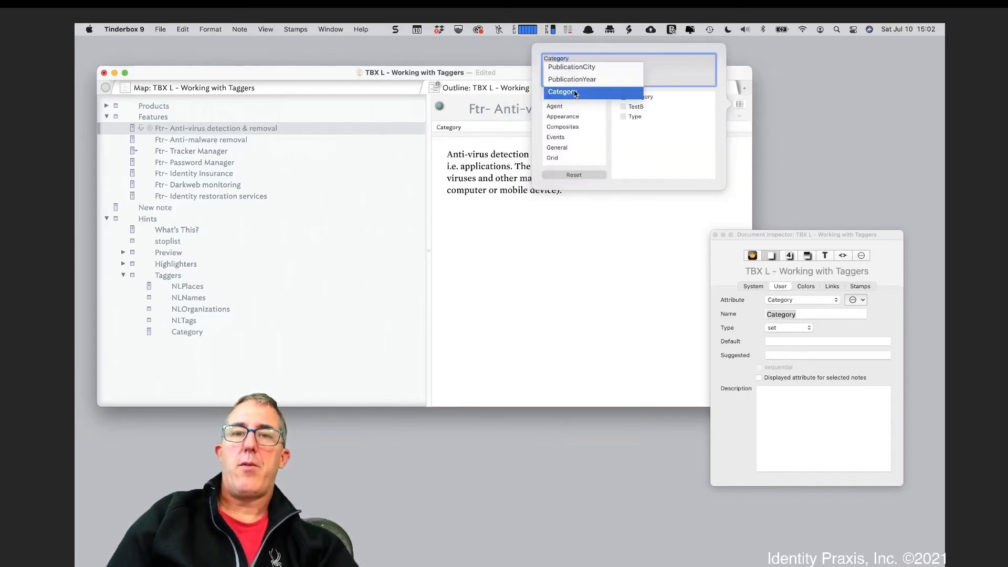
{"action": "left_click", "coordinate": [502, 200]}
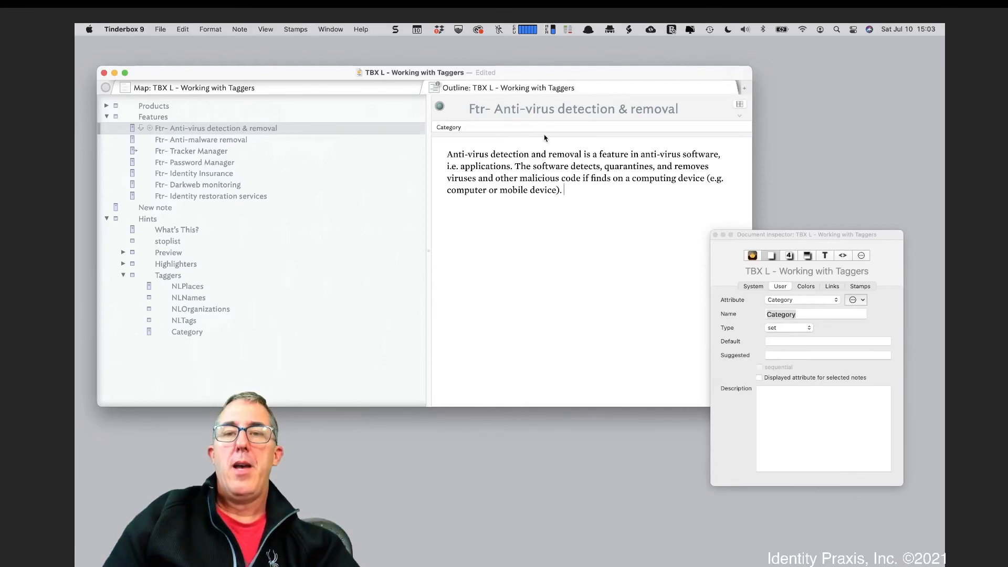
- Find DisplayedAttributes in the Quickstamp inspector for the anti-virus note and select its value text Category
{"action": "left_click", "coordinate": [791, 257]}
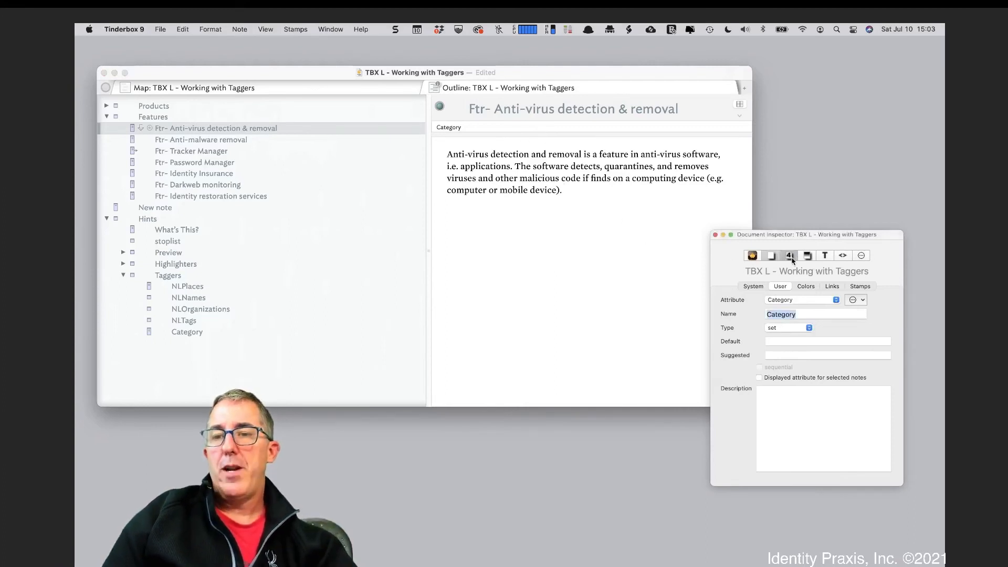
{"action": "left_click", "coordinate": [752, 255]}
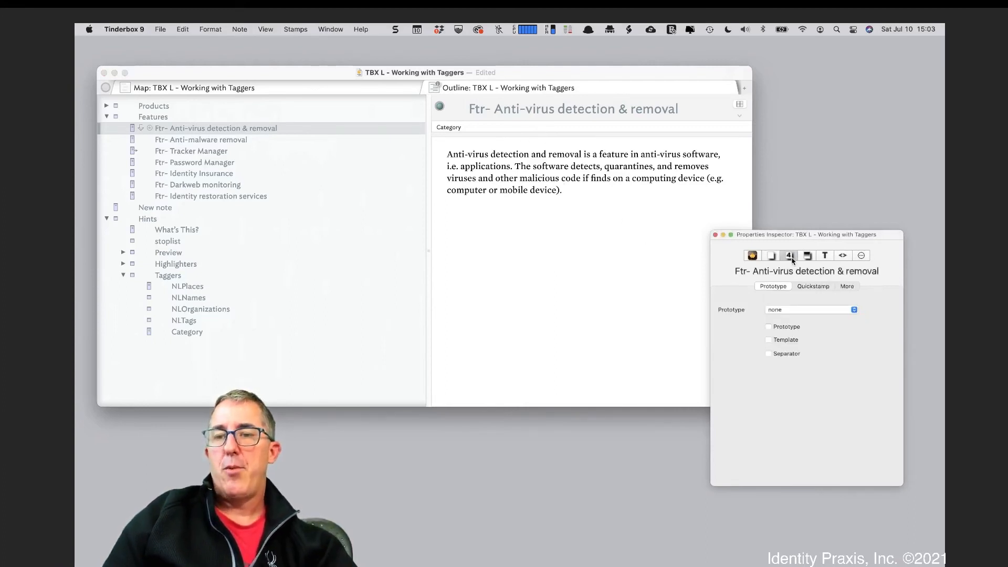
{"action": "left_click", "coordinate": [812, 286]}
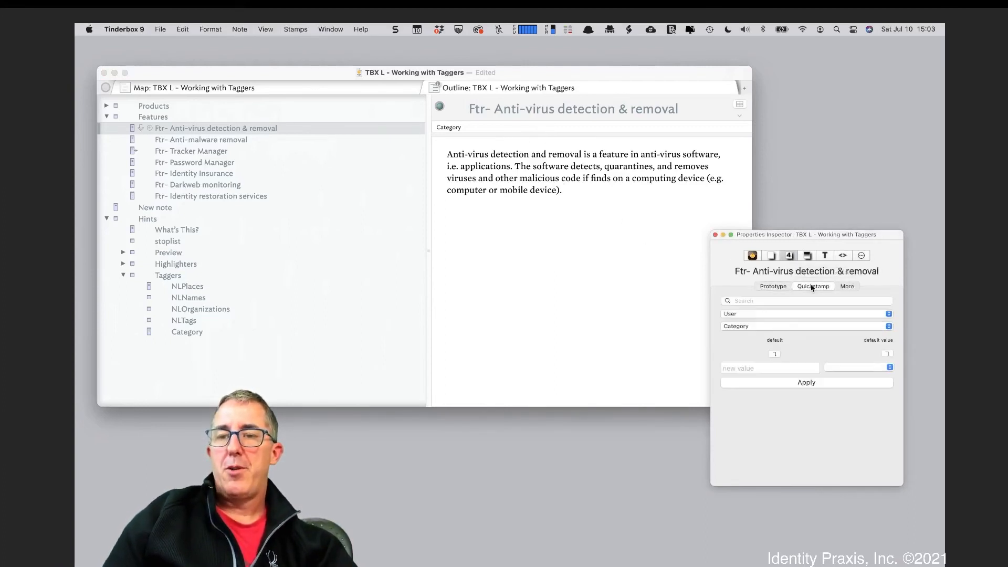
{"action": "left_click", "coordinate": [766, 300]}
{"action": "type", "text": "dis"}
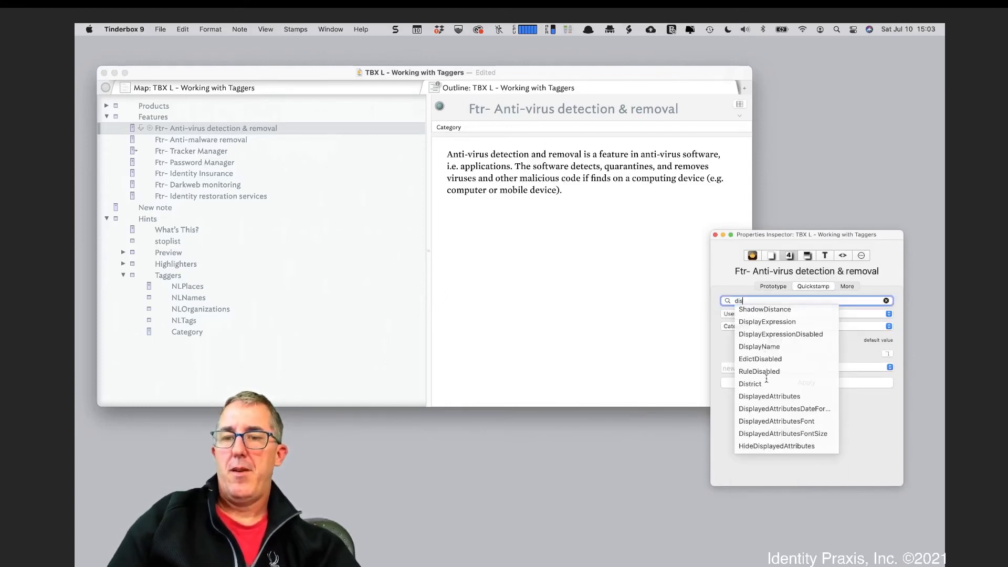
{"action": "left_click", "coordinate": [770, 396]}
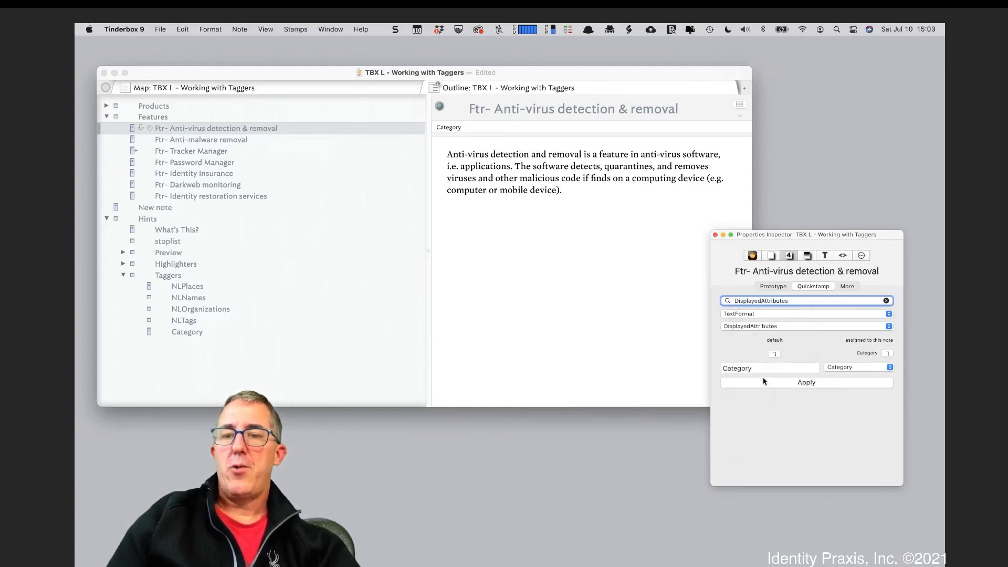
{"action": "left_click", "coordinate": [752, 367]}
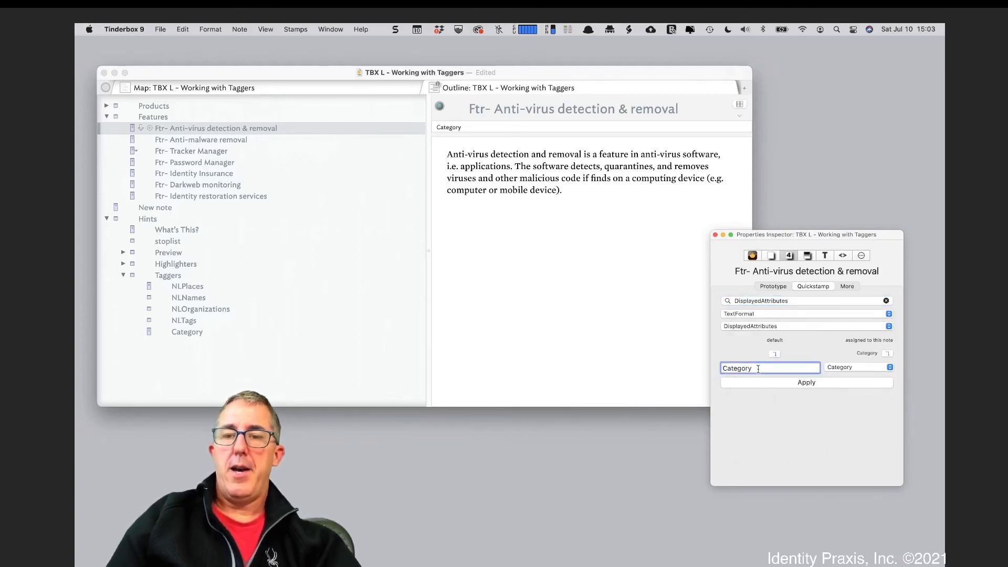
{"action": "double_click", "coordinate": [722, 368]}
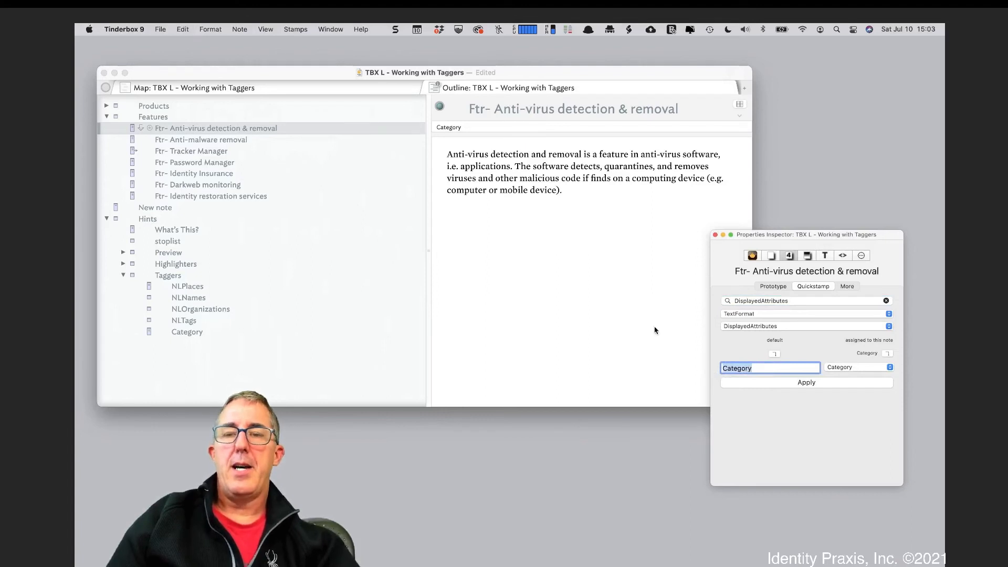
- Select the six feature notes from Ftr- Anti-malware removal through Ftr- Identity restoration services and set their DisplayedAttributes to Category
{"action": "left_click", "coordinate": [244, 140]}
{"action": "left_click", "coordinate": [246, 139]}
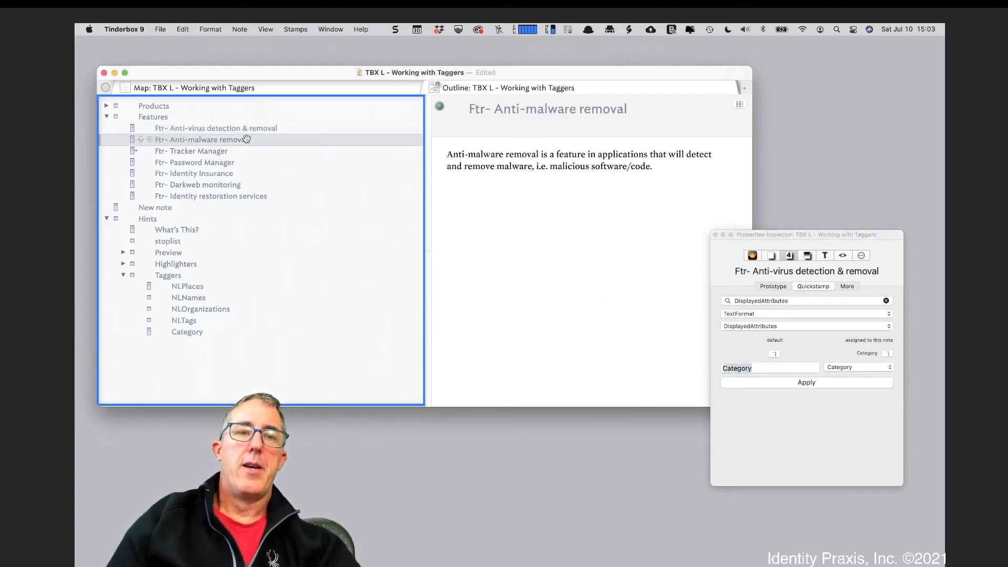
{"action": "left_click", "coordinate": [239, 195], "text": "shift"}
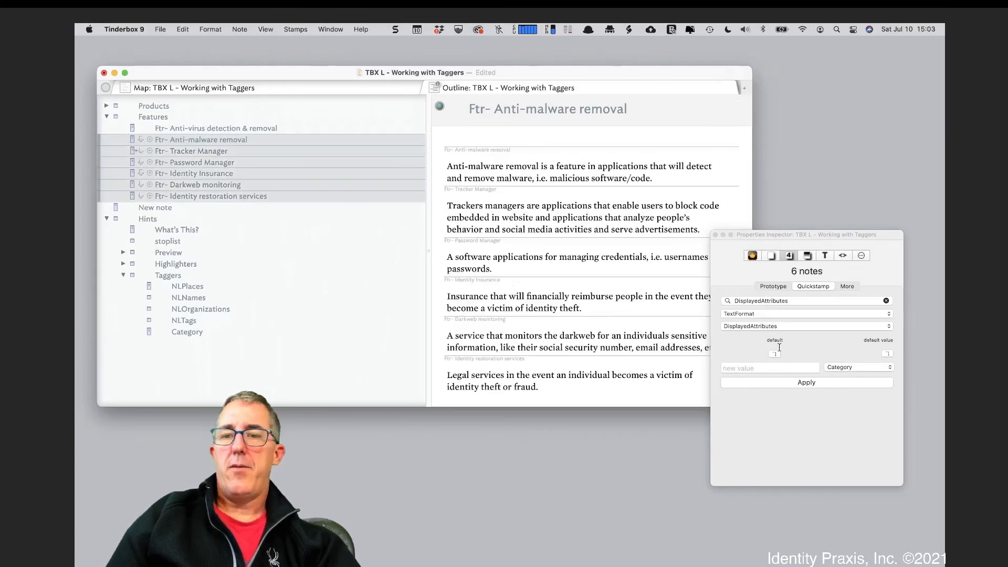
{"action": "left_click", "coordinate": [756, 367]}
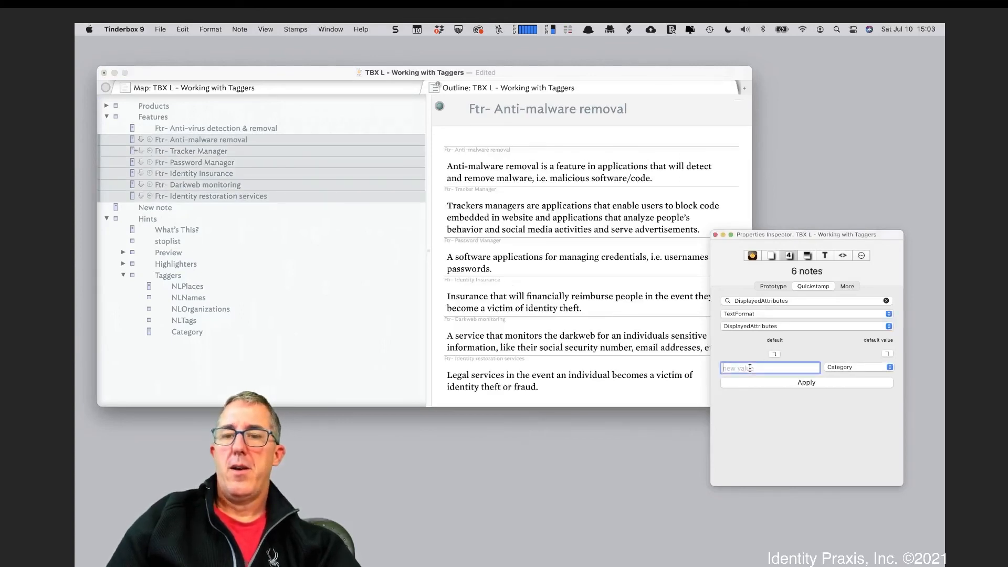
{"action": "type", "text": "Categor"}
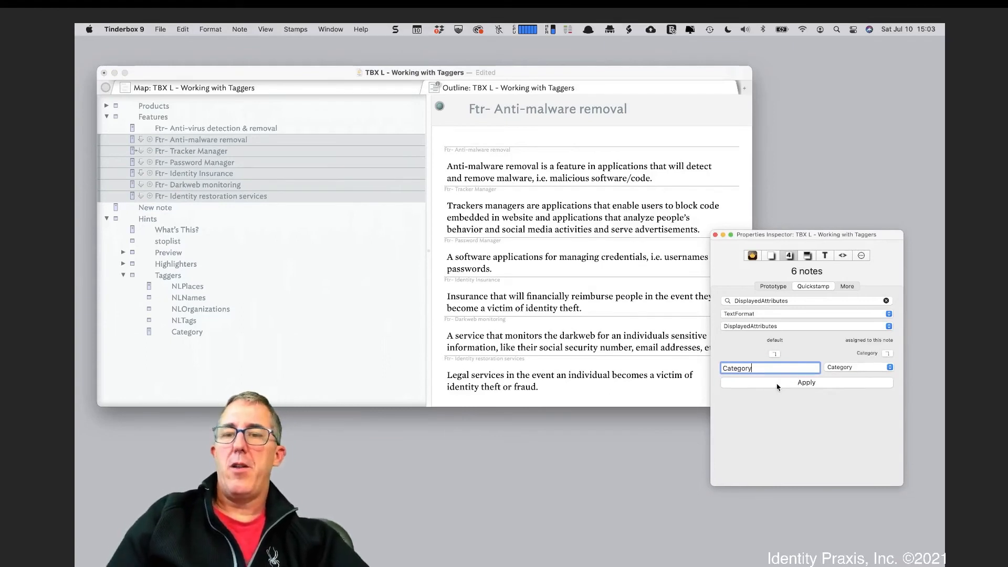
{"action": "type", "text": "y"}
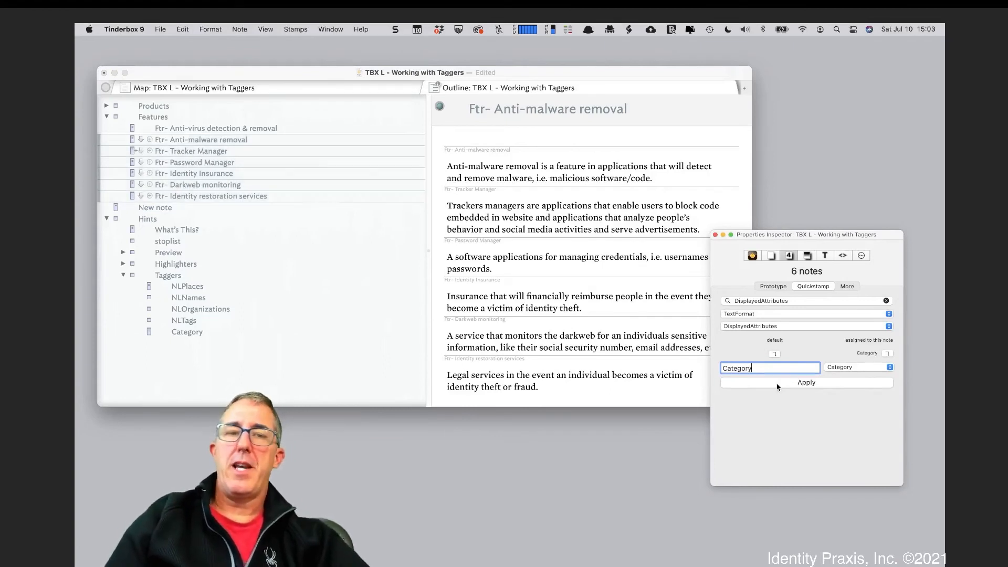
- Step through the notes under Features and check the displayed attributes of each one
{"action": "left_click", "coordinate": [277, 131]}
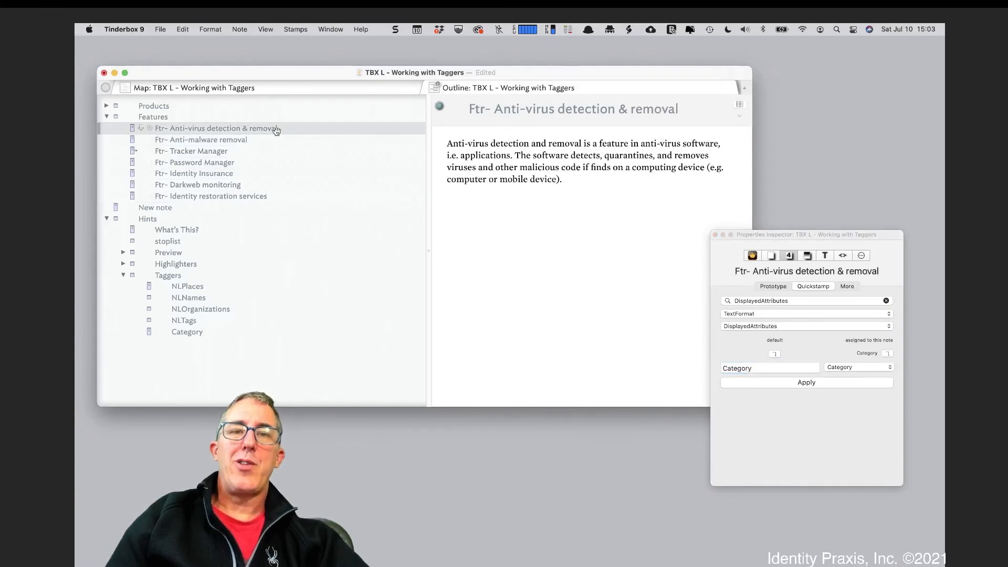
{"action": "key", "text": "Down"}
{"action": "key", "text": "Down"}
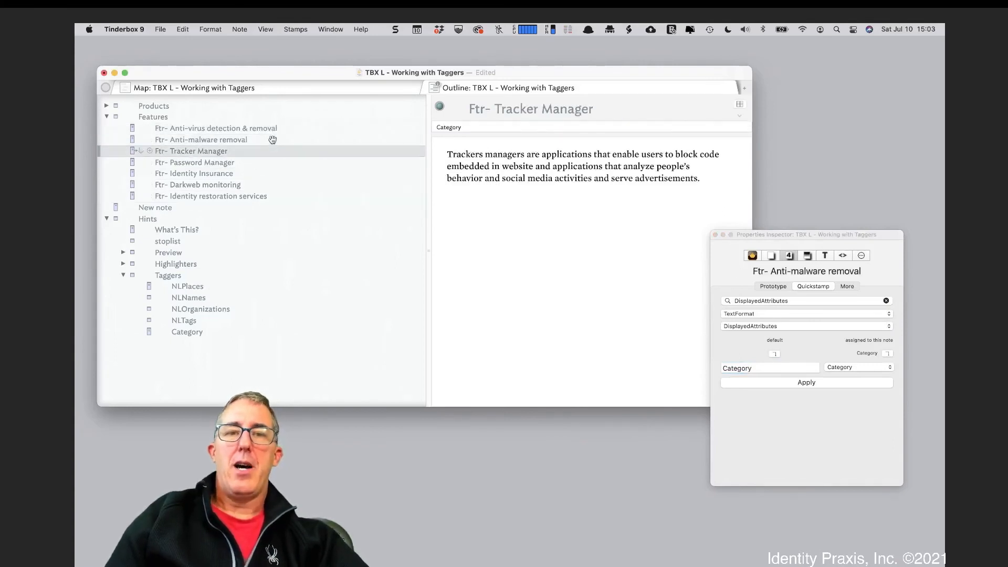
{"action": "key", "text": "Down"}
{"action": "key", "text": "Down"}
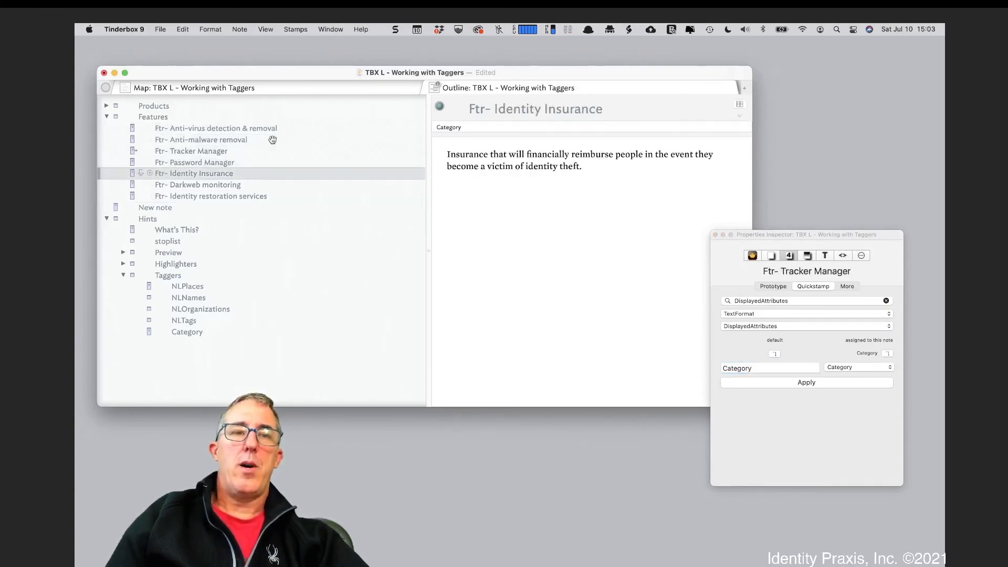
{"action": "key", "text": "Down"}
{"action": "key", "text": "Down"}
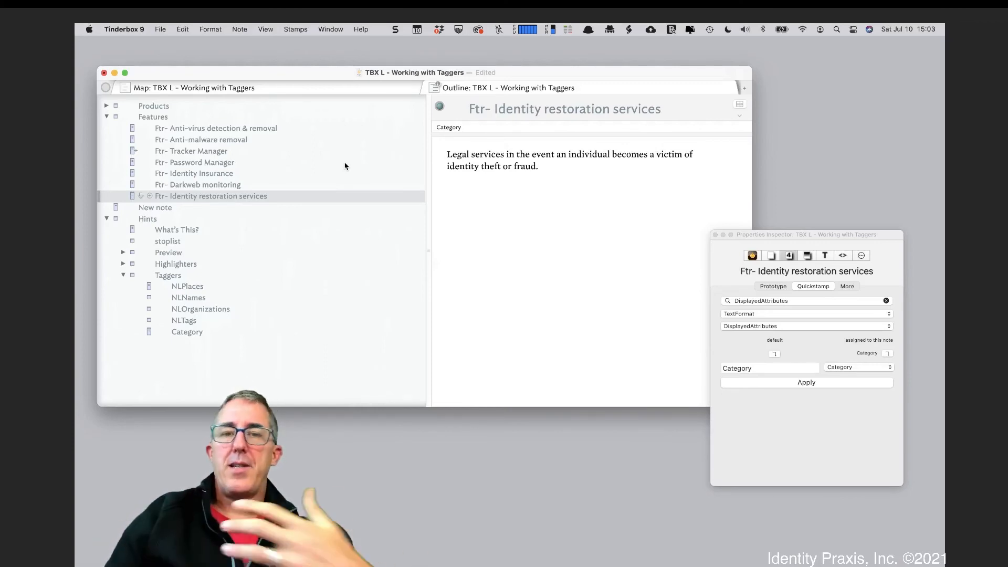
{"action": "left_click", "coordinate": [574, 166]}
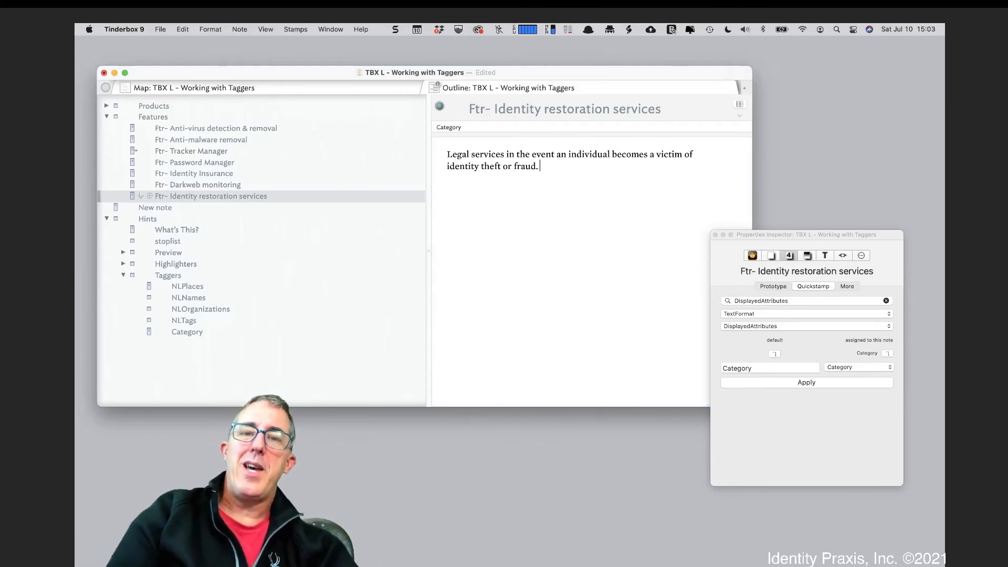
{"action": "key", "text": "Return"}
{"action": "key", "text": "Return"}
{"action": "type", "text": "addit"}
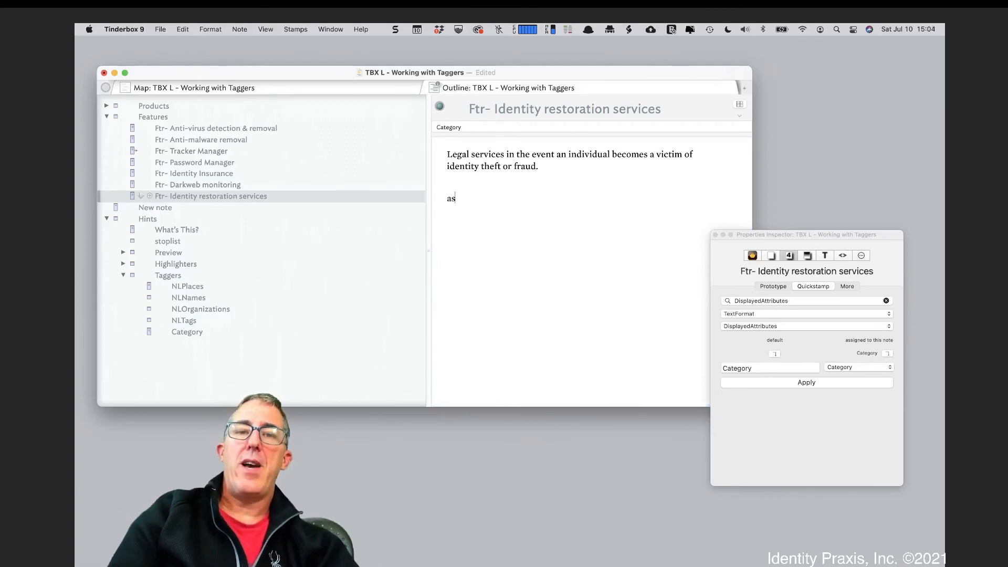
{"action": "key", "text": "BackSpace"}
{"action": "key", "text": "BackSpace"}
{"action": "key", "text": "BackSpace"}
{"action": "key", "text": "BackSpace"}
{"action": "key", "text": "BackSpace"}
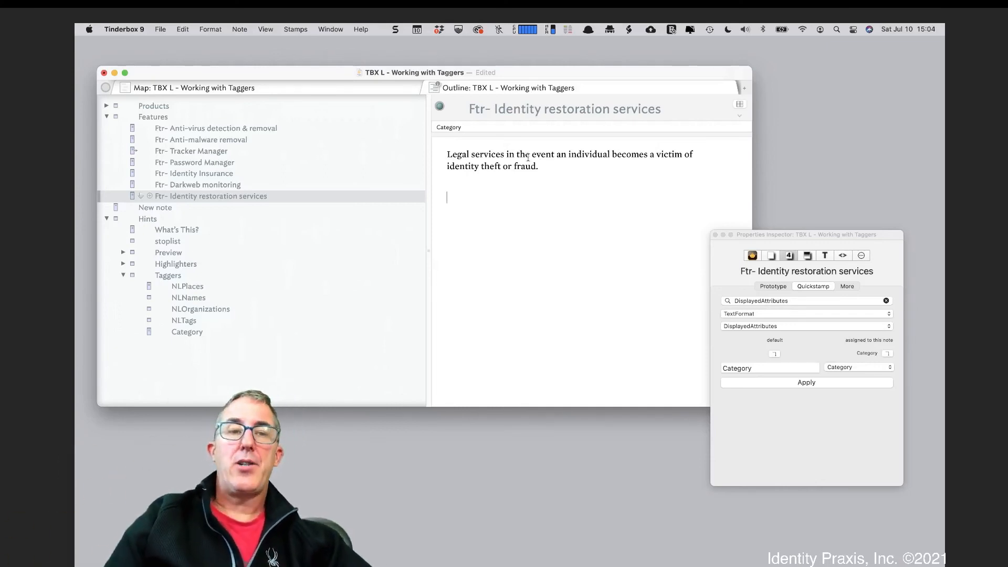
- Check the Category values of the Darkweb monitoring, Password Manager and Identity restoration services notes
{"action": "left_click", "coordinate": [246, 184]}
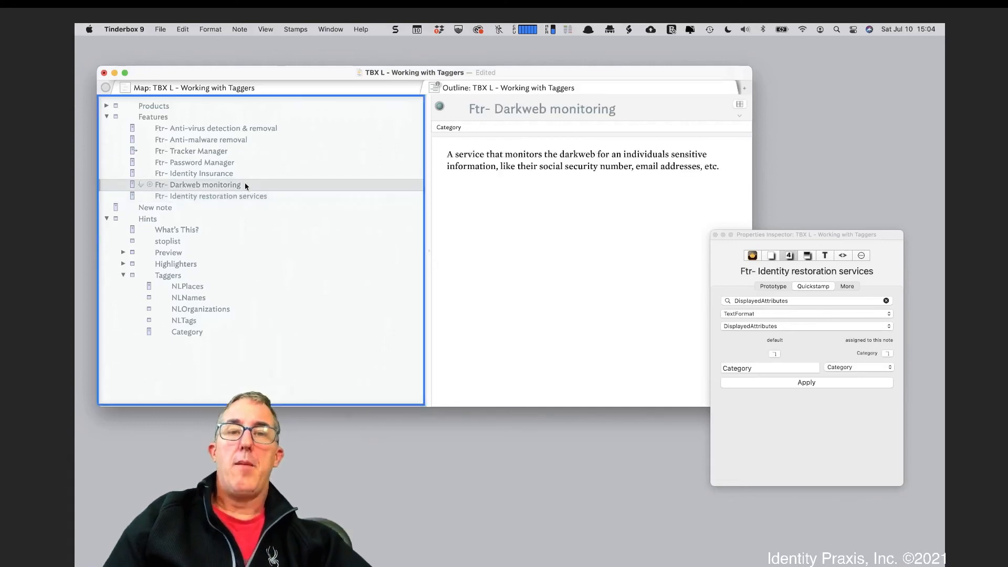
{"action": "left_click", "coordinate": [242, 194]}
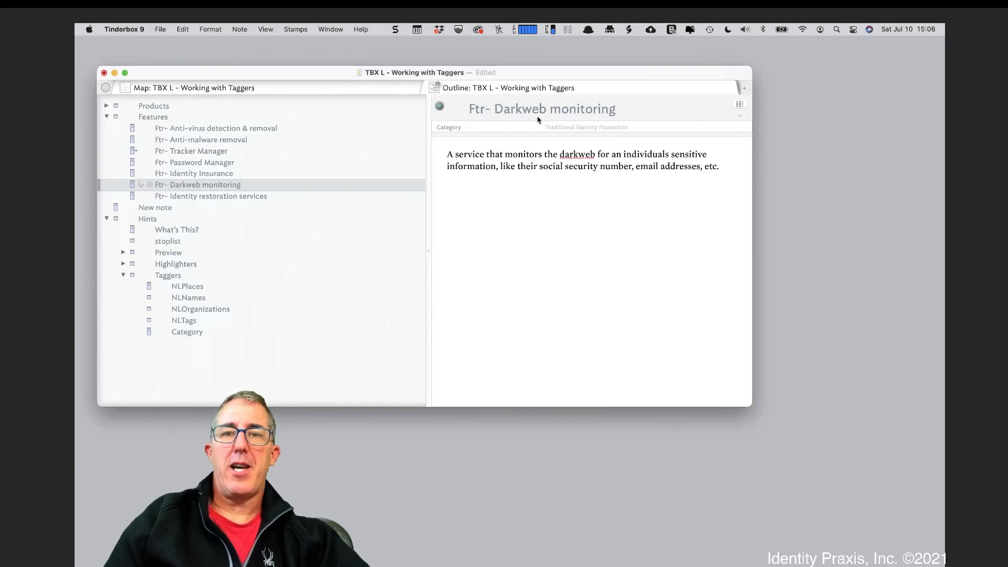
{"action": "left_click", "coordinate": [213, 162]}
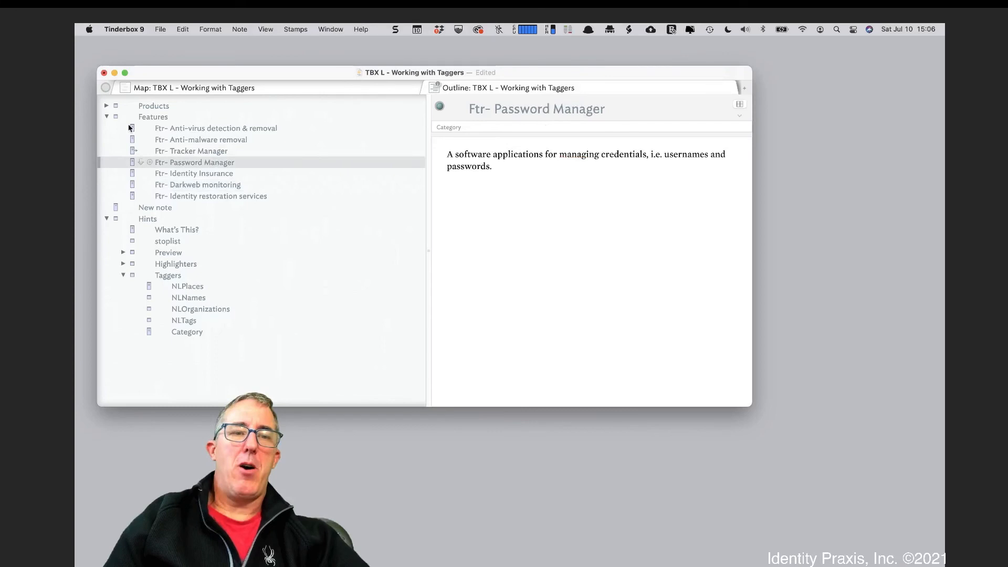
{"action": "left_click", "coordinate": [212, 198]}
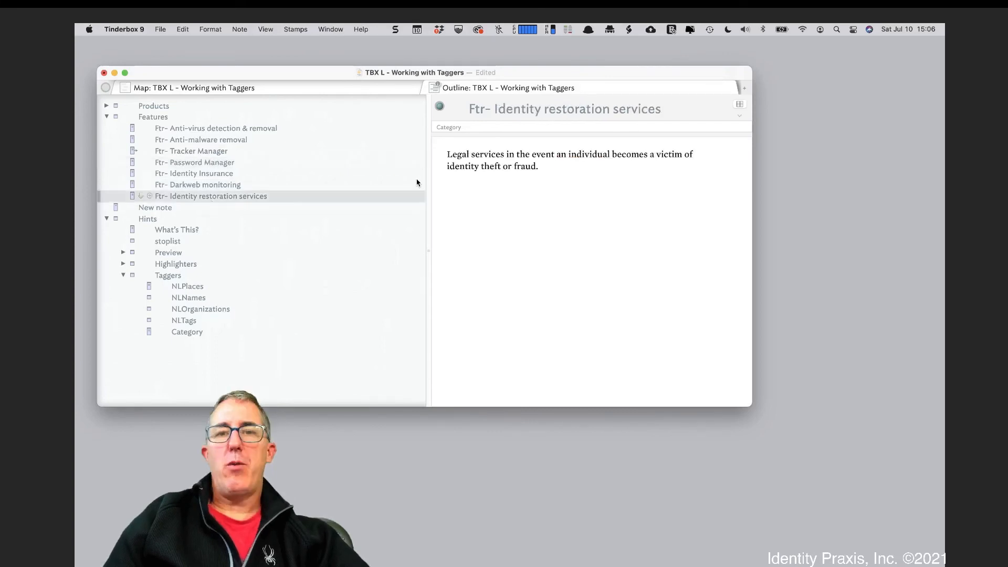
- Correct the misspelled restoration term in the Category tagger note to "Restoration Services" and return to the Ftr- Identity restoration services note
{"action": "left_click", "coordinate": [207, 331]}
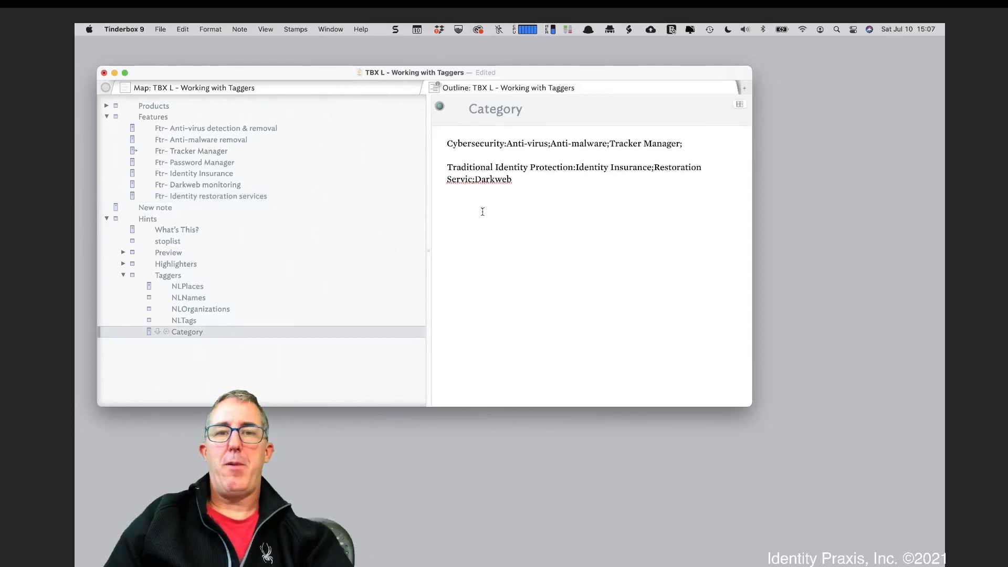
{"action": "left_click", "coordinate": [475, 179]}
{"action": "type", "text": "e"}
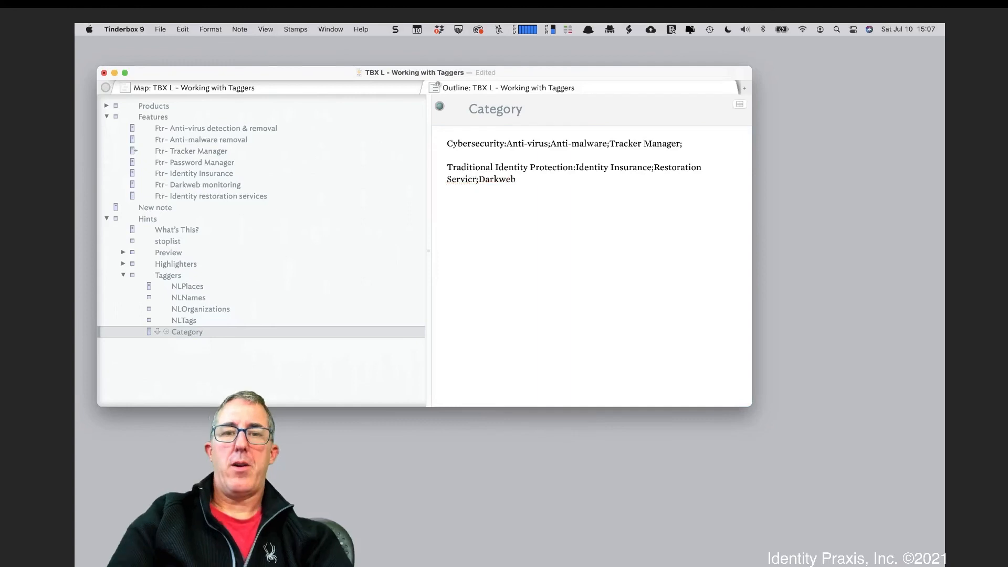
{"action": "key", "text": "BackSpace"}
{"action": "type", "text": "es"}
{"action": "key", "text": "super+Right"}
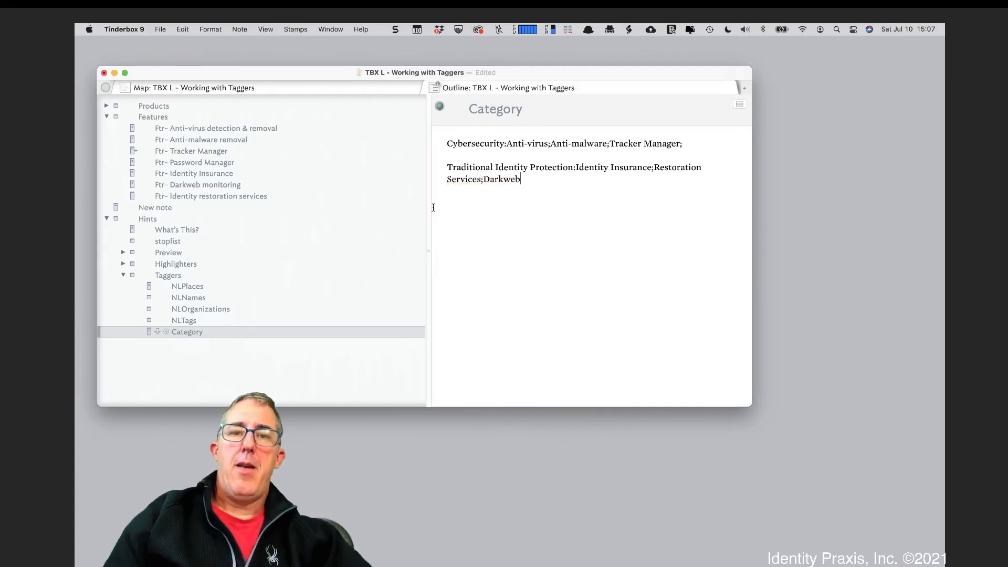
{"action": "left_click", "coordinate": [201, 198]}
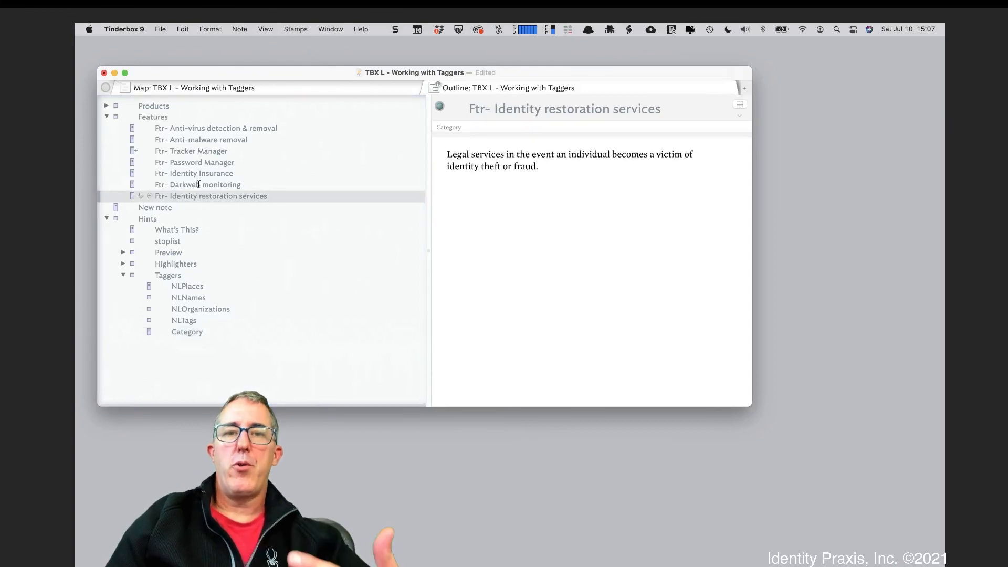
- Expand Products and add Category as a displayed attribute of the note Pocket Geek ID
{"action": "left_click", "coordinate": [151, 108]}
{"action": "left_click", "coordinate": [105, 106]}
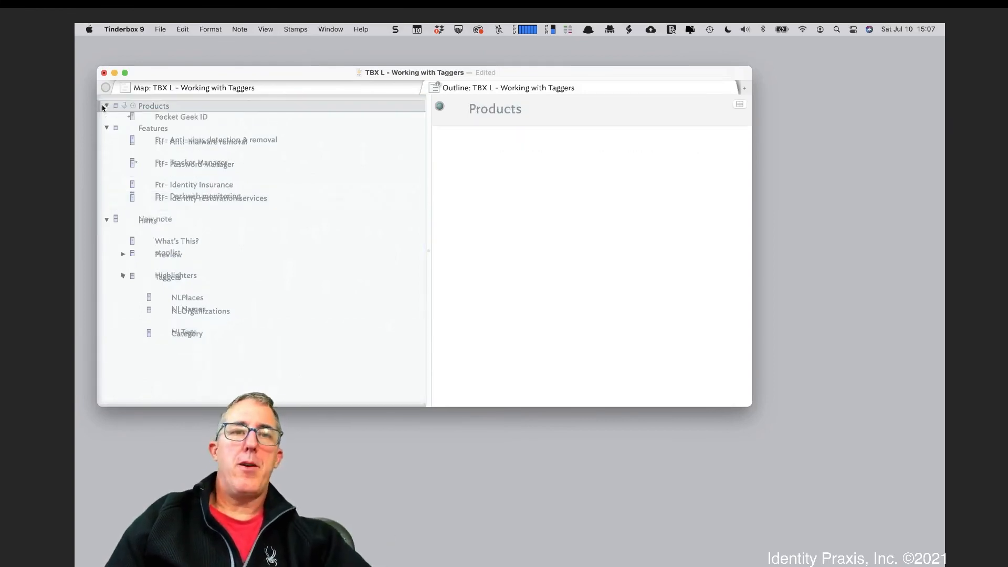
{"action": "left_click", "coordinate": [170, 116]}
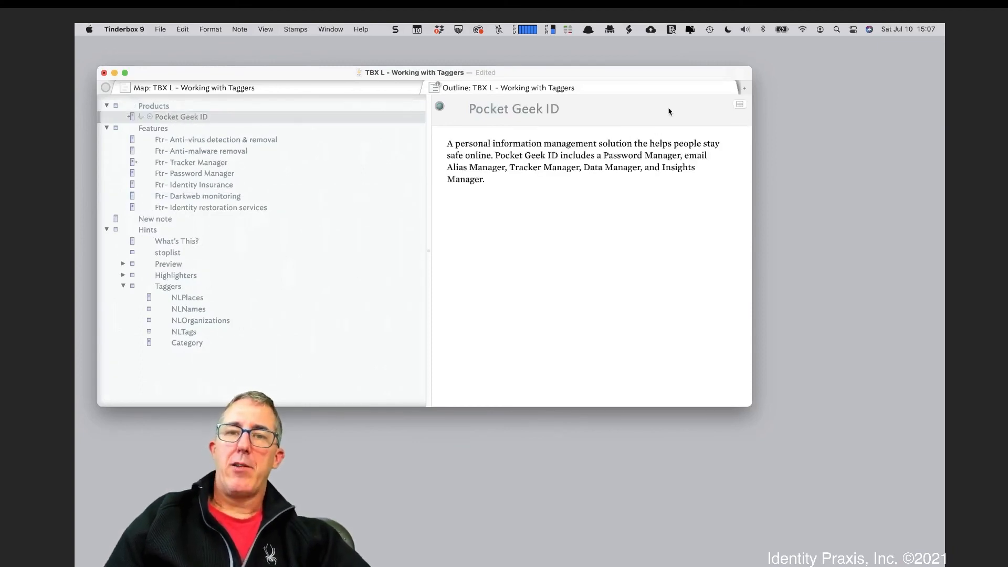
{"action": "left_click", "coordinate": [743, 104]}
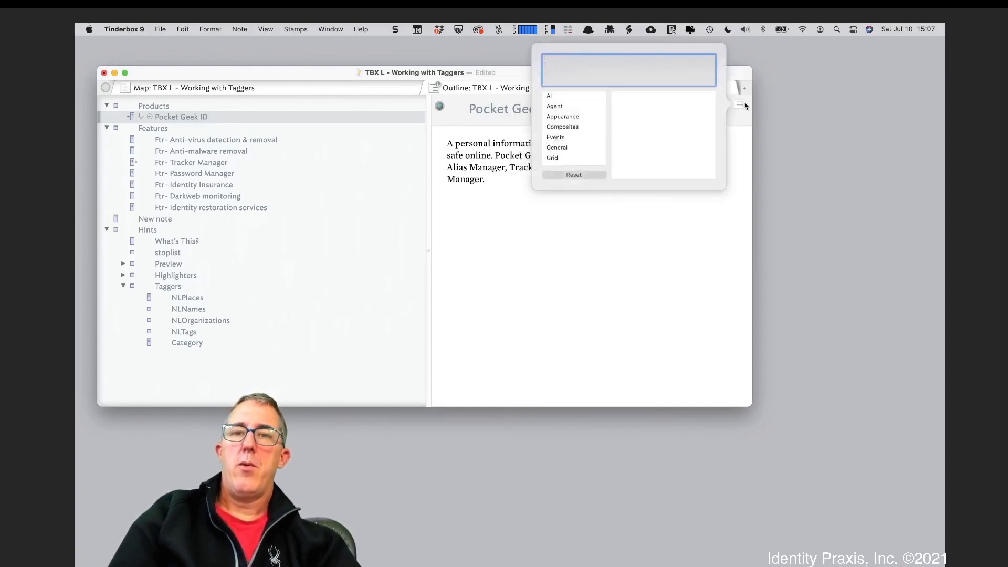
{"action": "type", "text": "cat"}
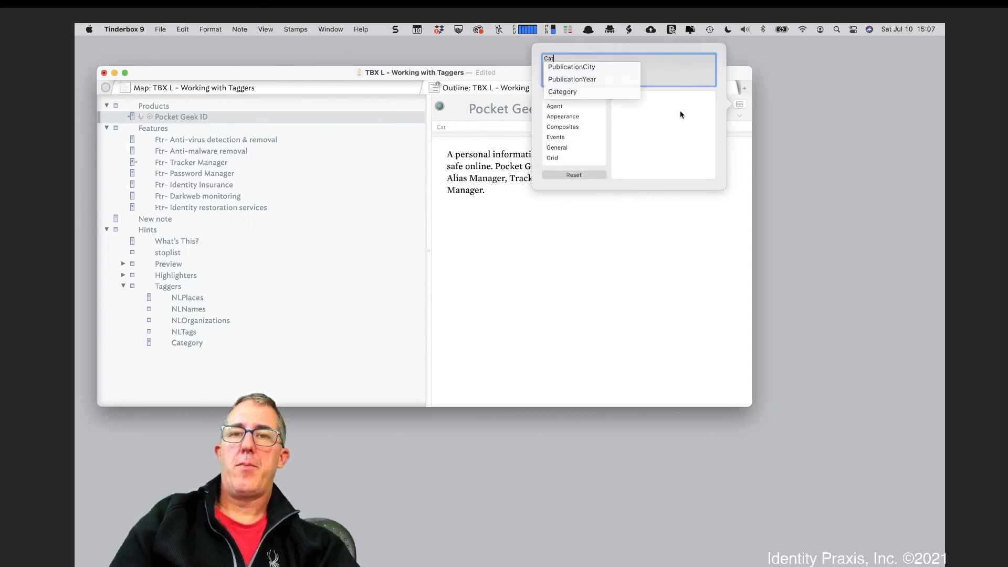
{"action": "left_click", "coordinate": [597, 93]}
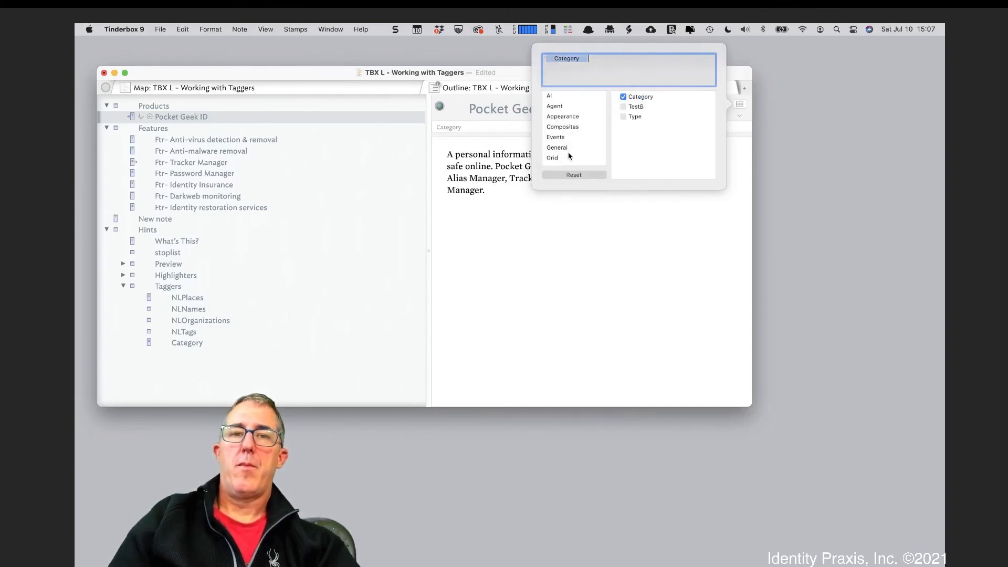
{"action": "left_click", "coordinate": [510, 216]}
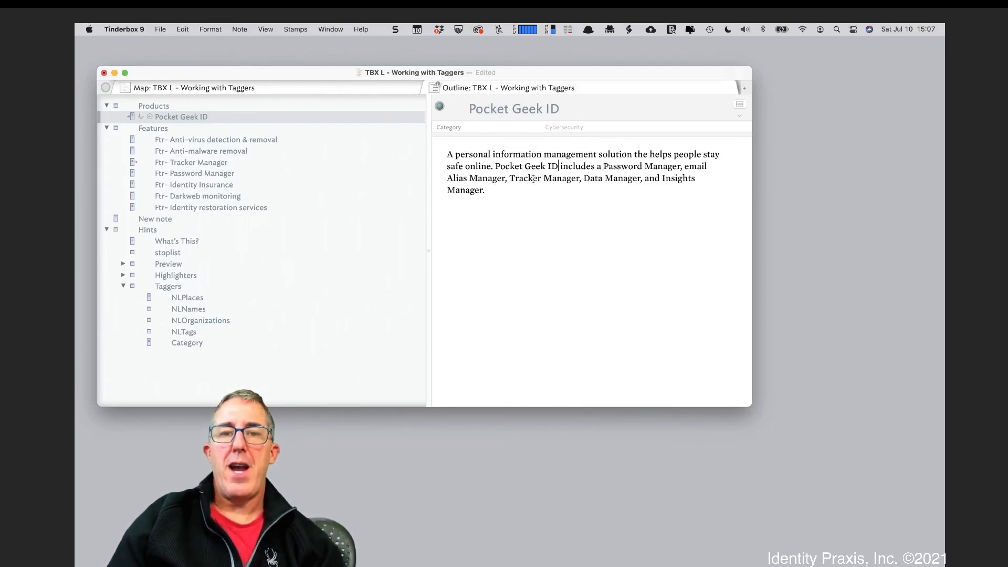
- Append "Identity insurance." to the end of the Pocket Geek ID note's text and reselect the note
{"action": "left_click", "coordinate": [514, 191]}
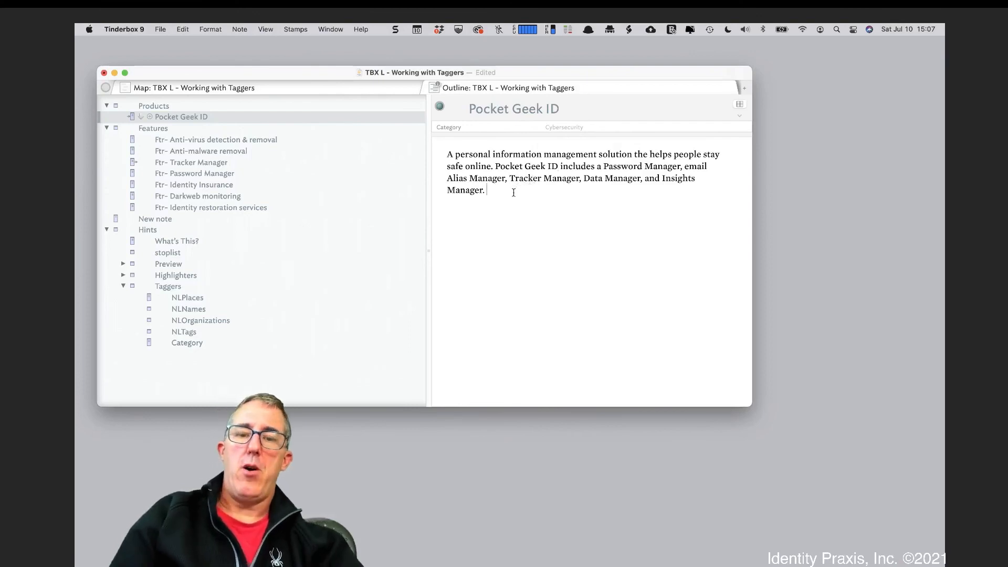
{"action": "type", "text": "Id"}
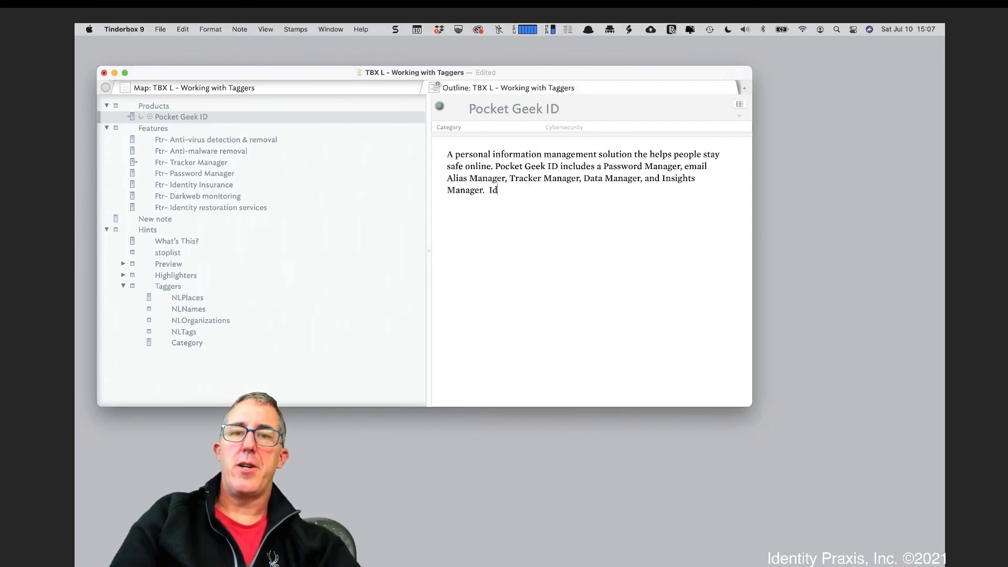
{"action": "type", "text": "entity insurance."}
{"action": "left_click", "coordinate": [229, 117]}
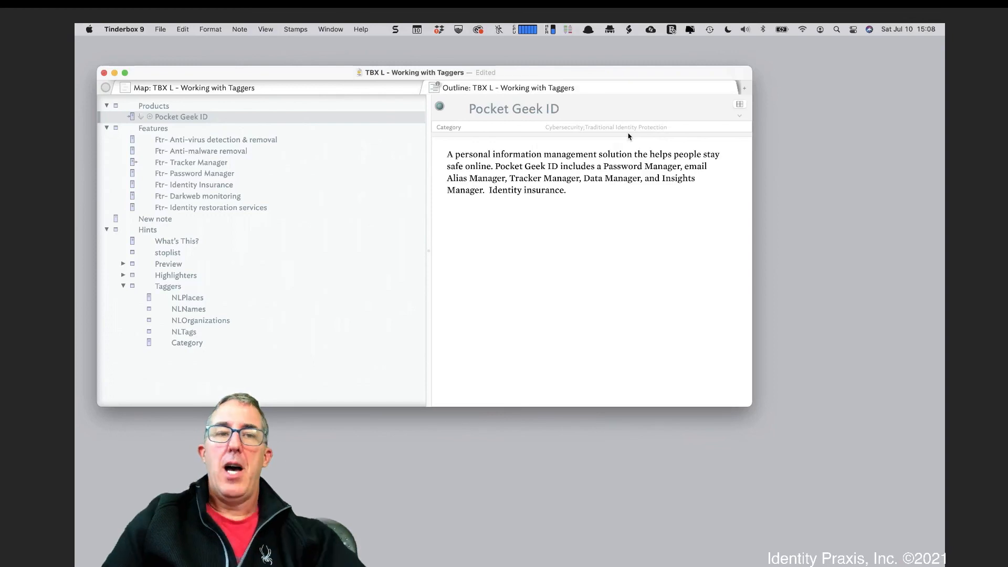
- Create an agent below Pocket Geek ID in Products and set its query to $Category.icontains("Cybersecurity")
{"action": "key", "text": "alt+super+i"}
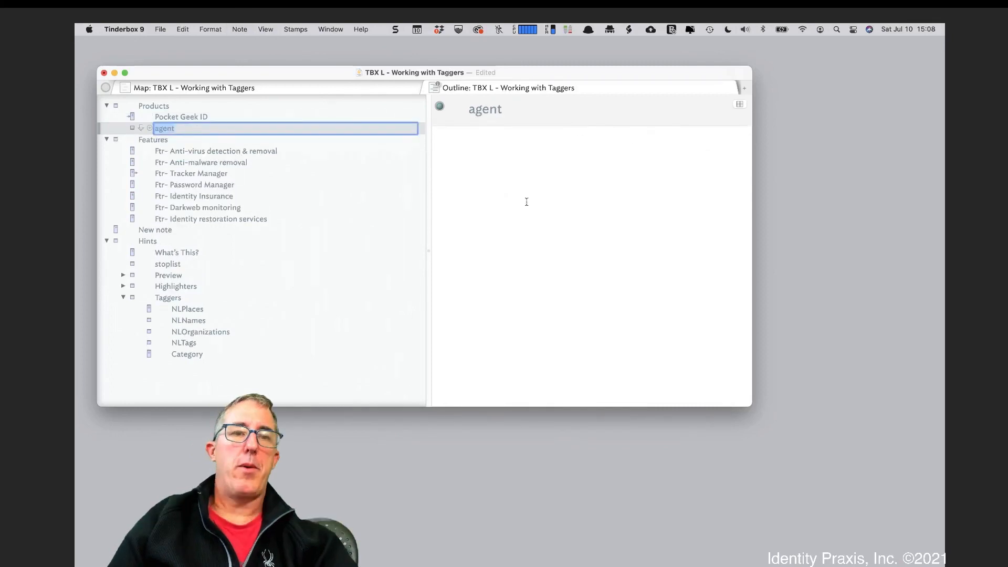
{"action": "key", "text": "alt+super+i"}
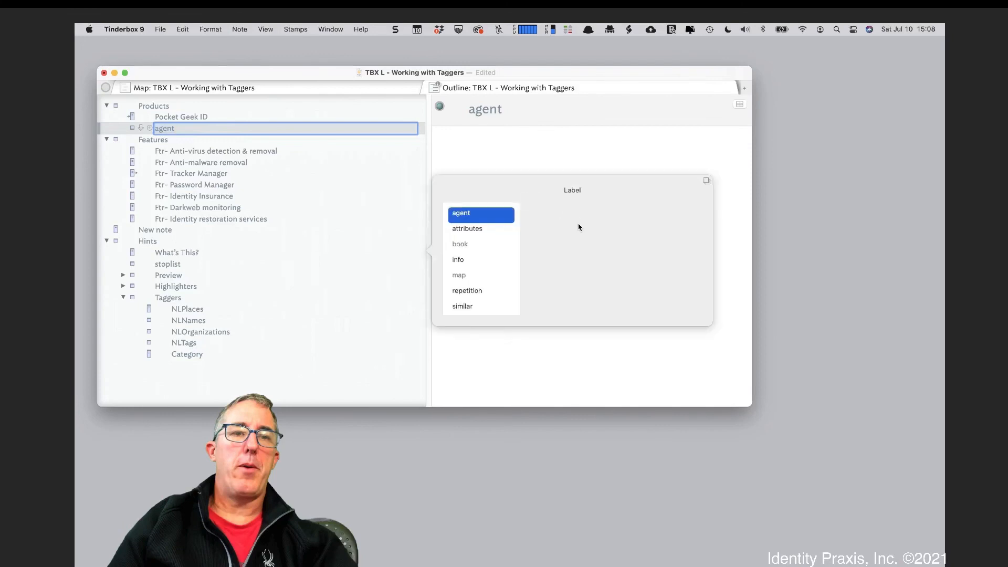
{"action": "left_click", "coordinate": [598, 223]}
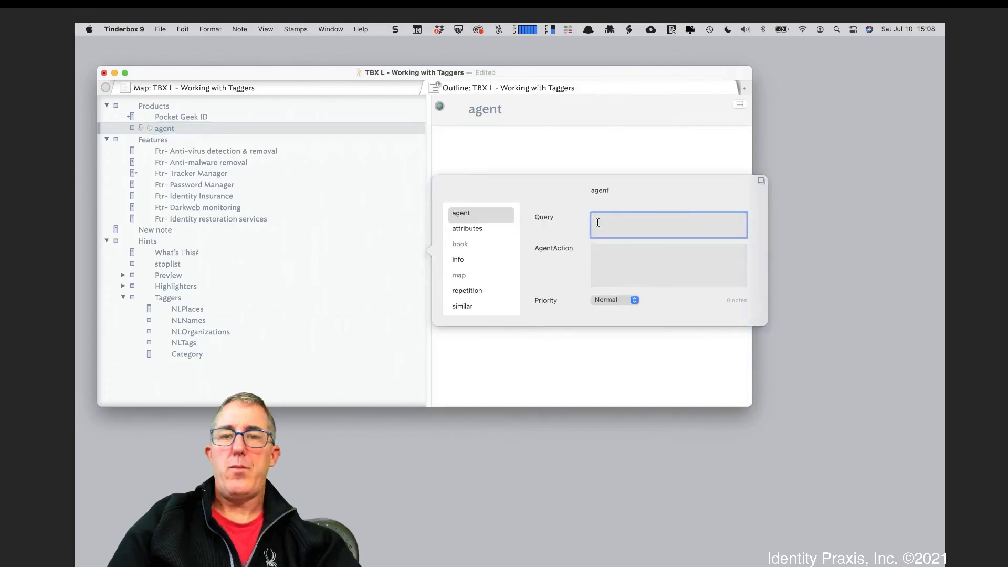
{"action": "type", "text": "$"}
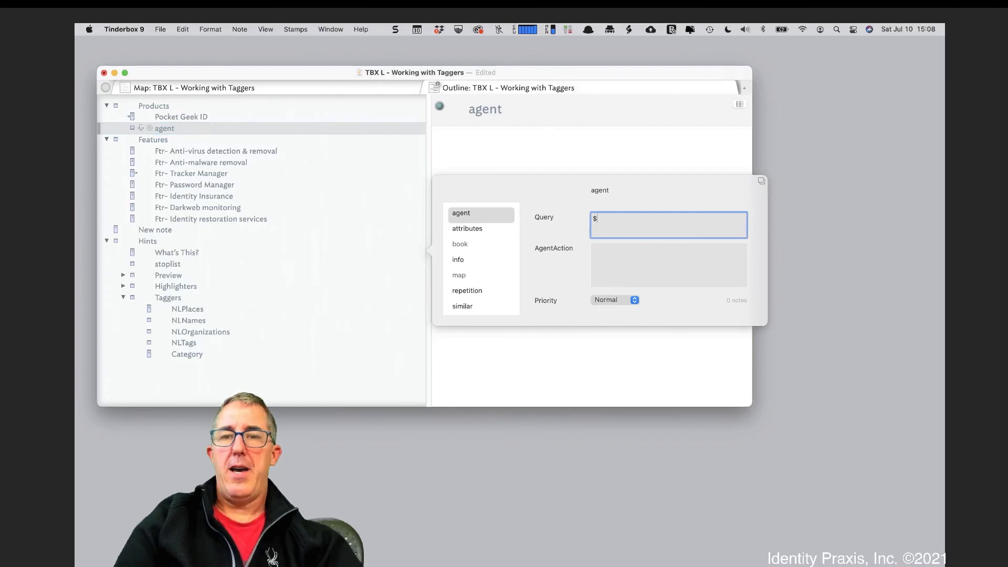
{"action": "type", "text": "Category"}
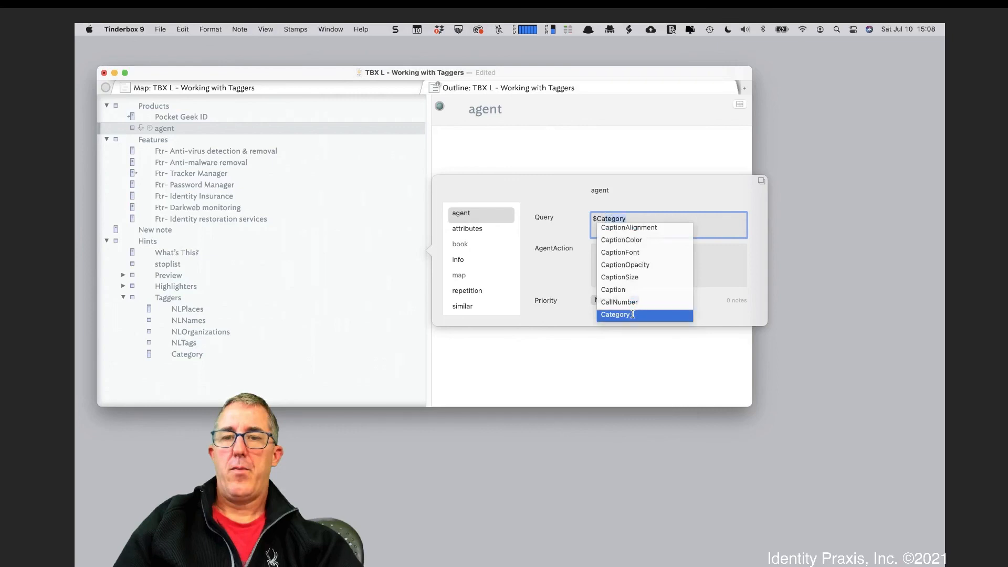
{"action": "left_click", "coordinate": [632, 314]}
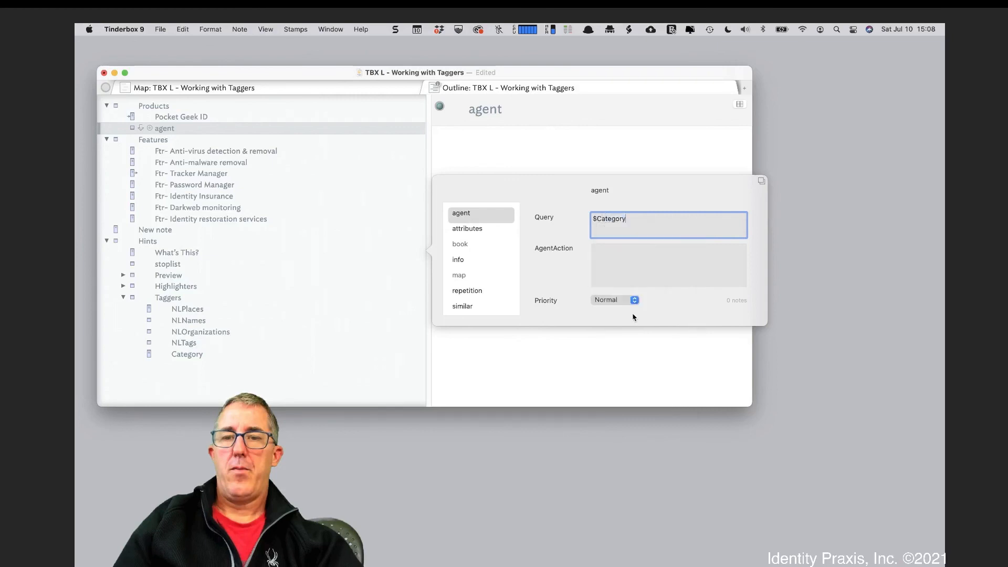
{"action": "type", "text": ".icontains"}
{"action": "key", "text": "Down"}
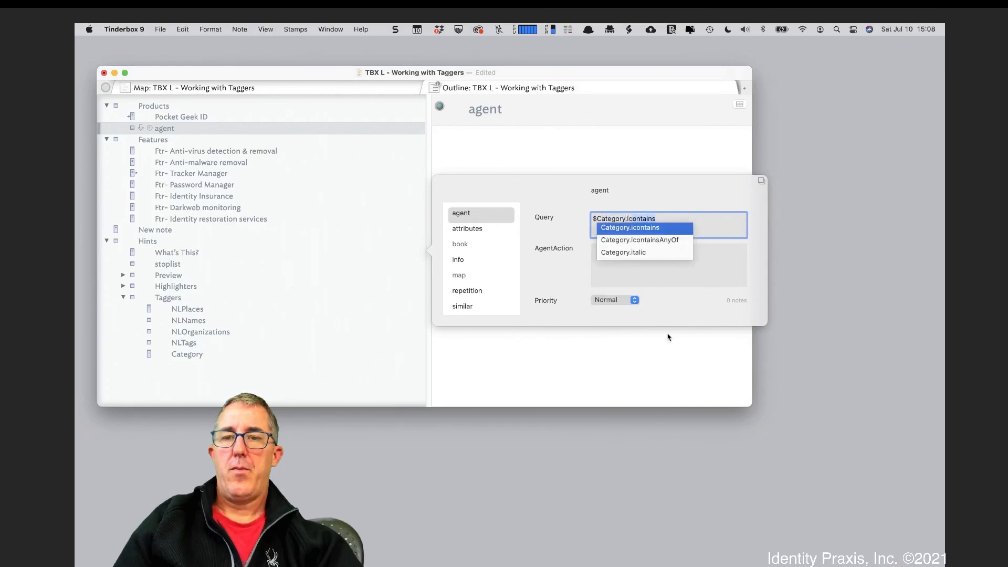
{"action": "key", "text": "Return"}
{"action": "type", "text": "(\""}
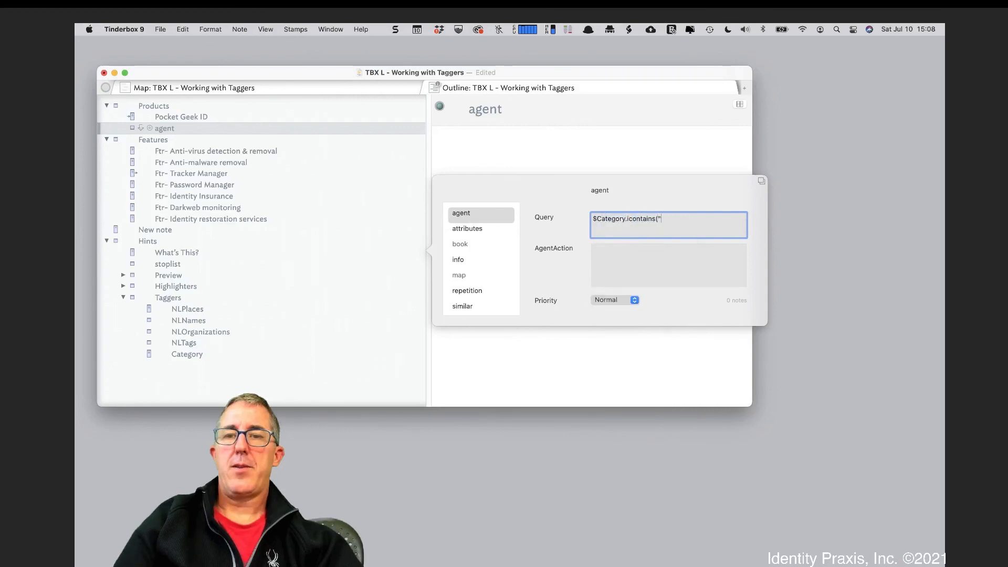
{"action": "type", "text": "Cybers"}
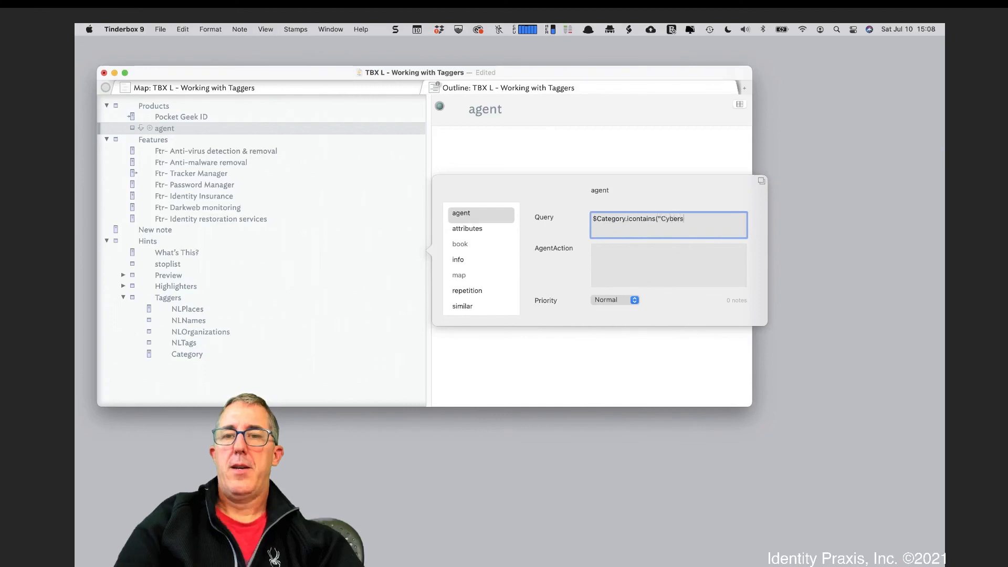
{"action": "type", "text": "ecurity"}
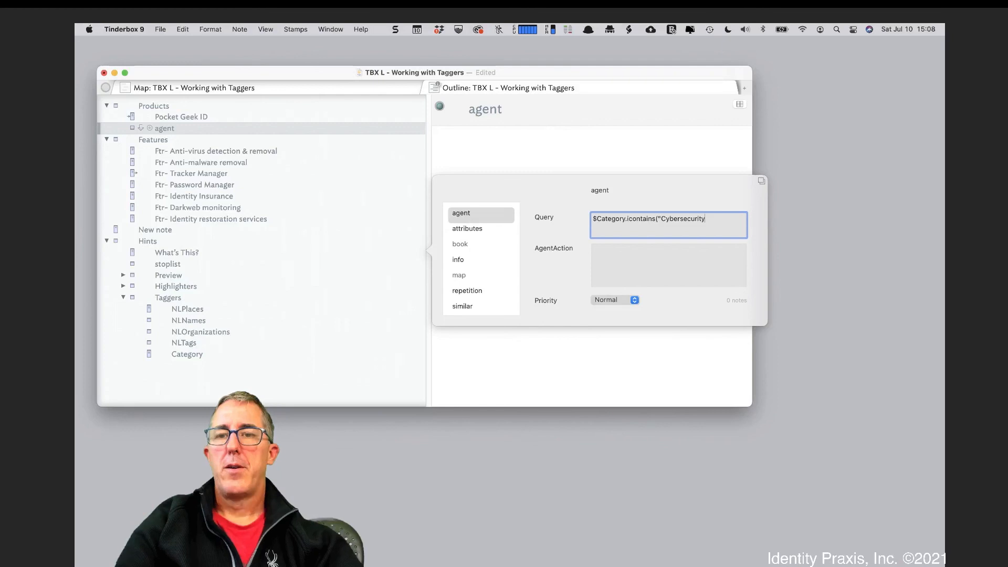
{"action": "type", "text": "\""}
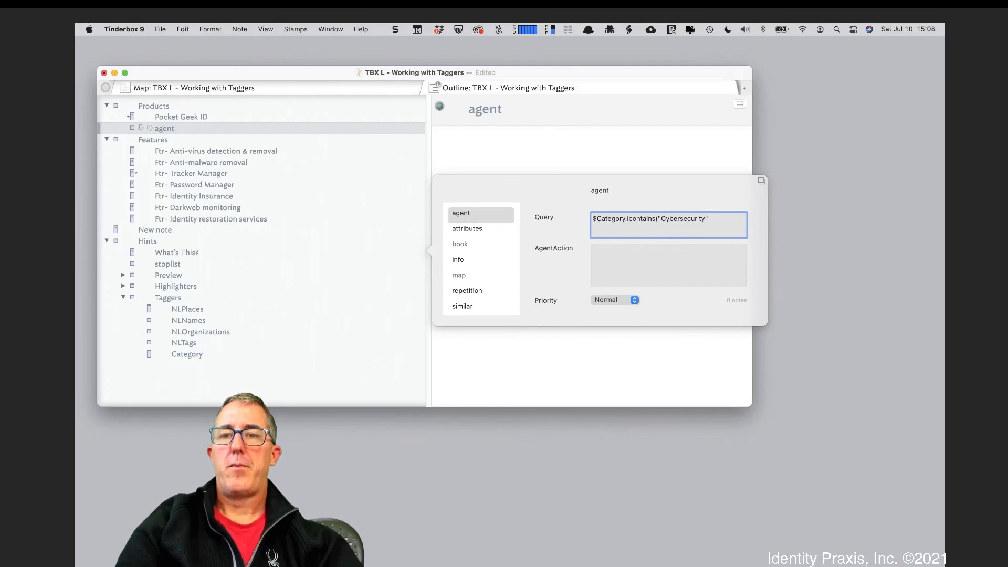
{"action": "type", "text": ")"}
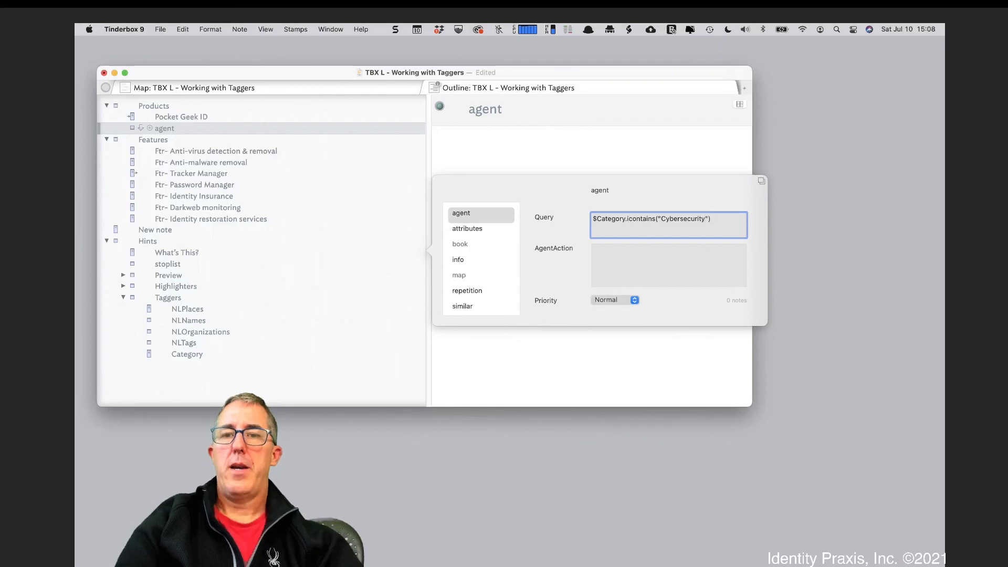
{"action": "key", "text": "super+a"}
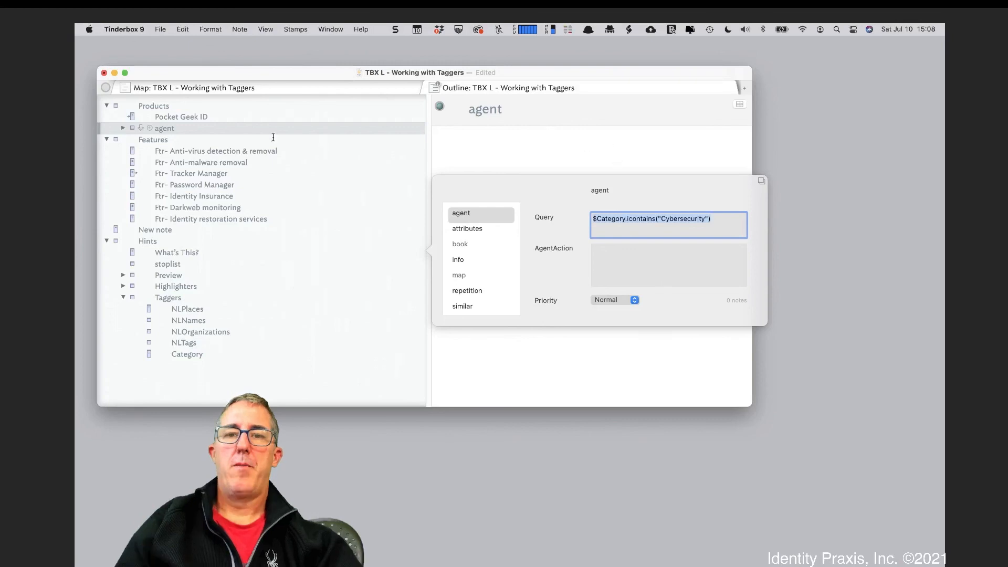
- Move the agent out of Products to the start of the outline's top level and expand it
{"action": "left_click_drag", "start_coordinate": [165, 129], "coordinate": [162, 103]}
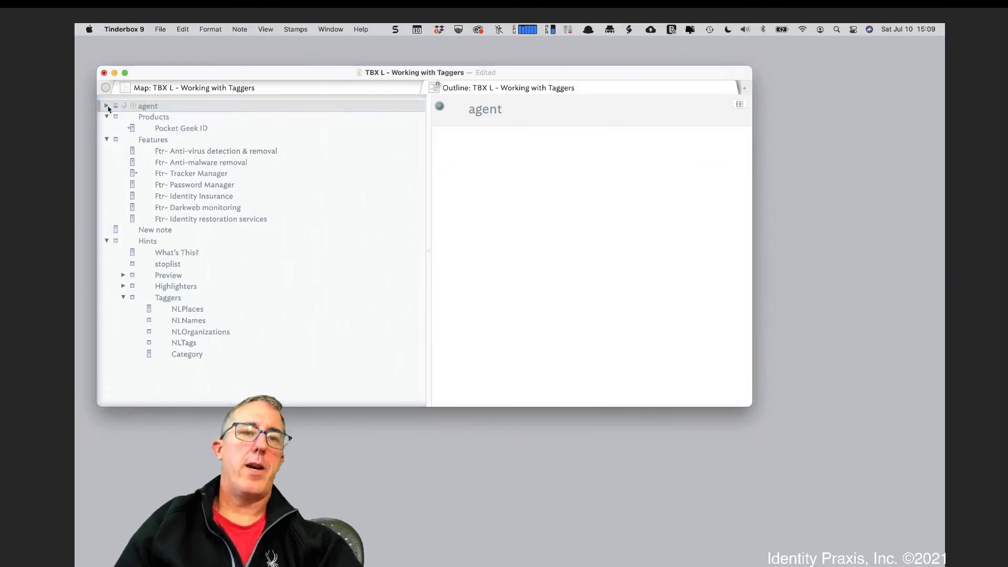
{"action": "left_click", "coordinate": [107, 107]}
- Look through the agent's collected notes from Ftr- Tracker Manager down to Category, checking their Category values and text
{"action": "left_click", "coordinate": [173, 121]}
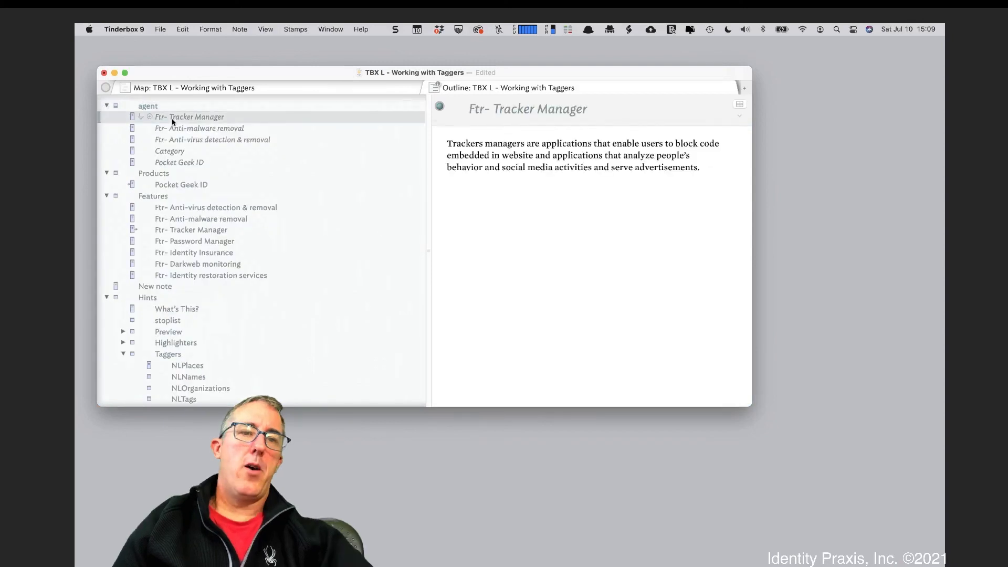
{"action": "key", "text": "Down"}
{"action": "key", "text": "Down"}
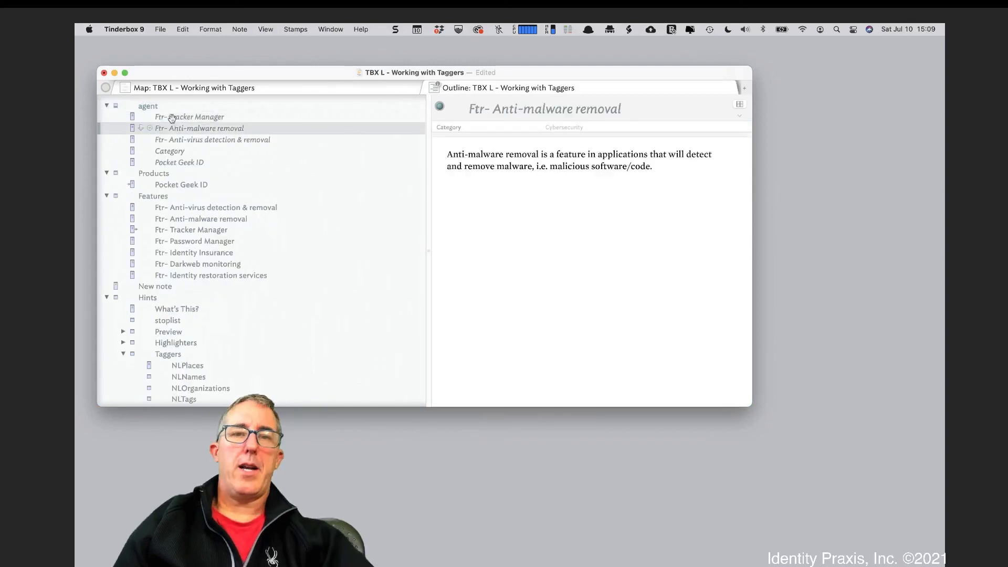
{"action": "key", "text": "Down"}
{"action": "key", "text": "Down"}
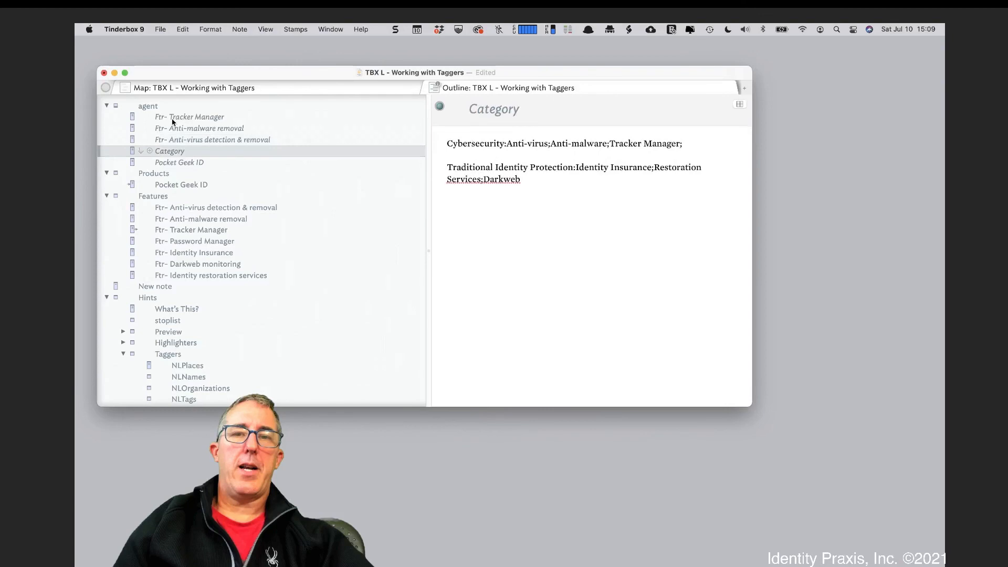